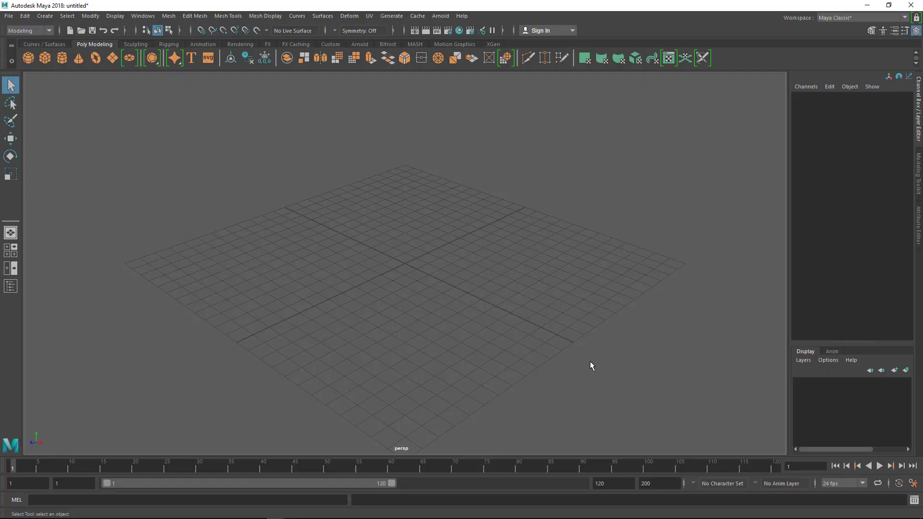
Create a polygon sphere at the centre of the grid
scroll(438, 274, "up", 3)
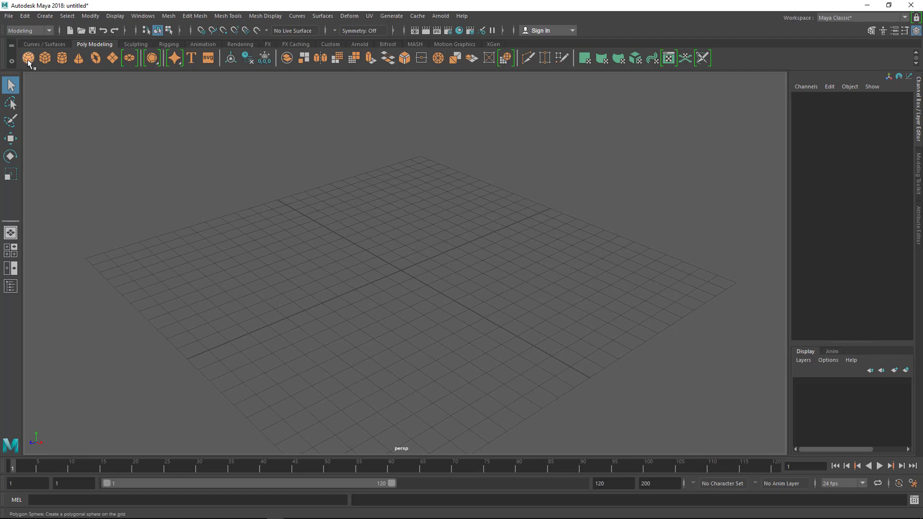
left_click(29, 60)
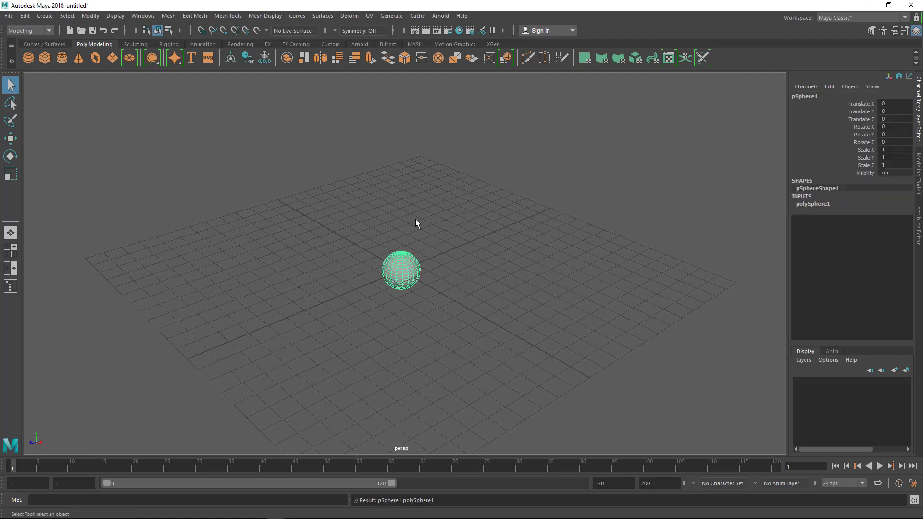
scroll(417, 223, "up", 5)
scroll(505, 310, "up", 2)
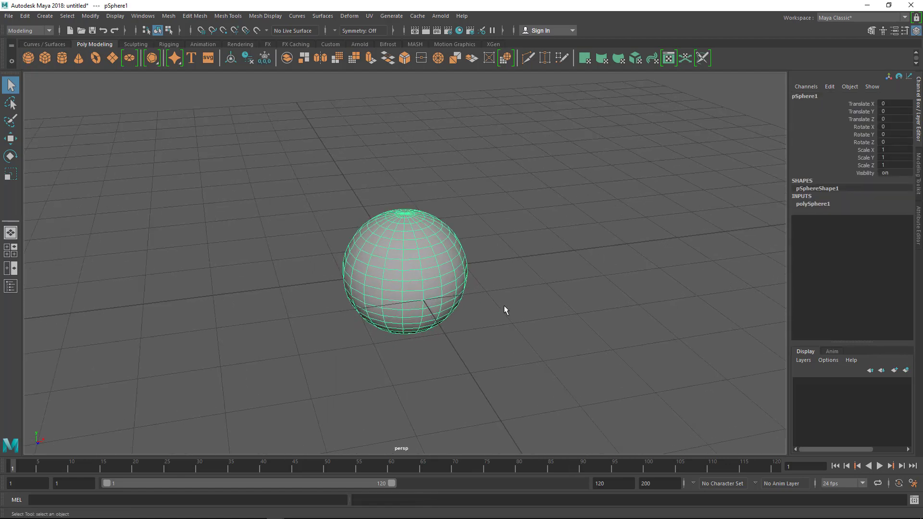
Stretch the sphere vertically into an egg shape with a Y scale of about 1.219
key("r")
left_click_drag(465, 257, 474, 251, "alt")
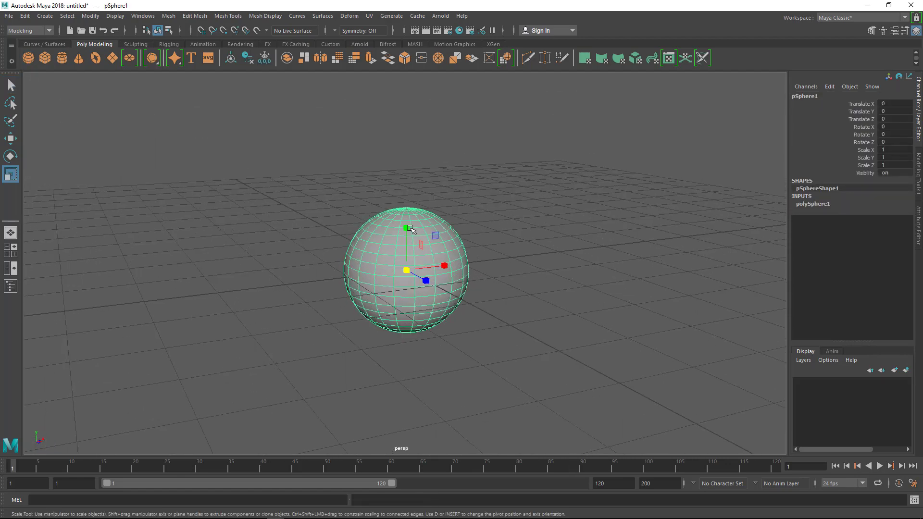
left_click_drag(406, 227, 406, 218)
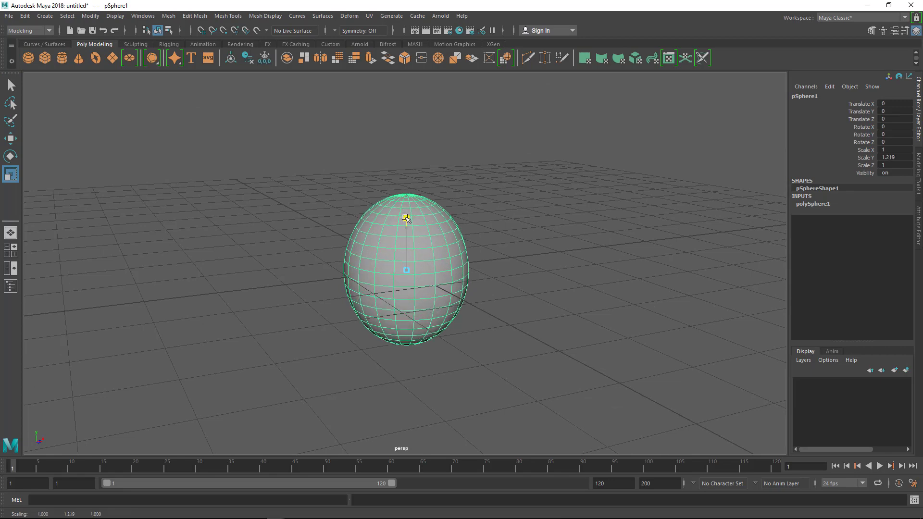
scroll(429, 330, "up", 2)
scroll(368, 247, "up", 2)
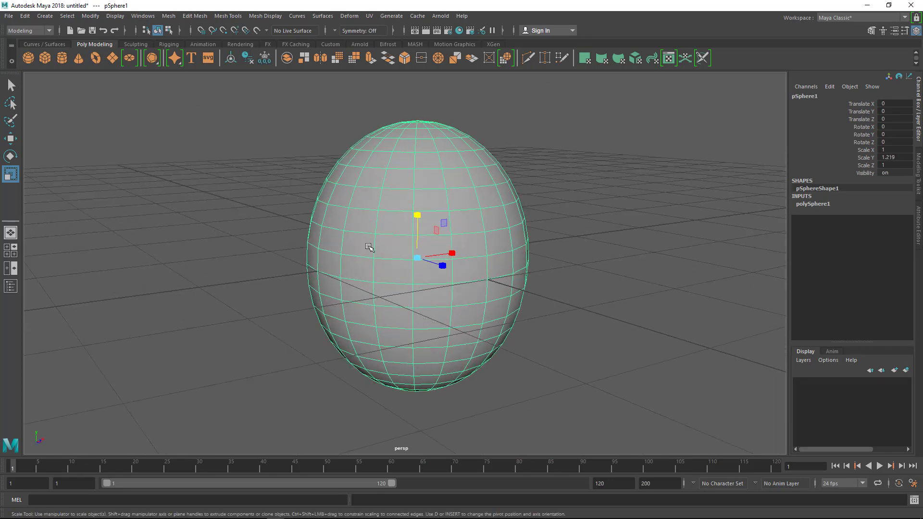
right_click_drag(381, 180, 381, 142)
left_click_drag(277, 104, 639, 404)
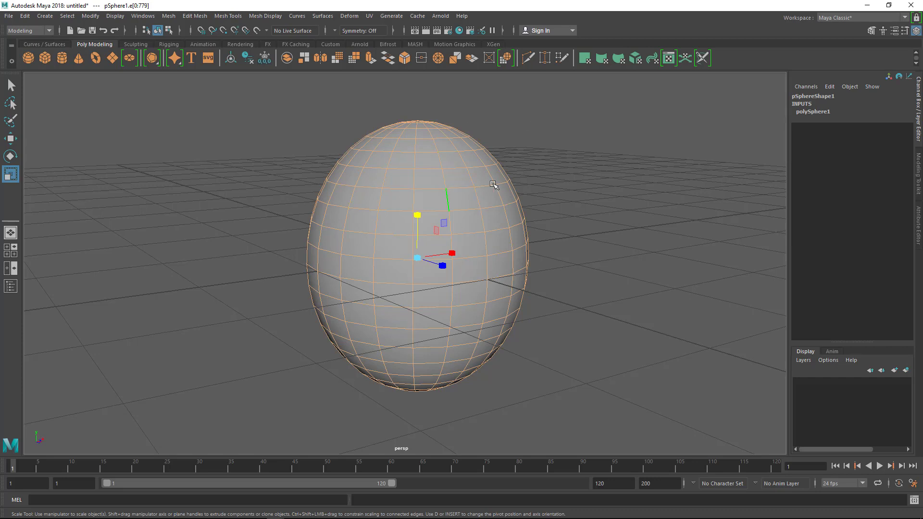
right_click_drag(480, 174, 549, 153)
left_click(548, 172)
left_click(351, 202)
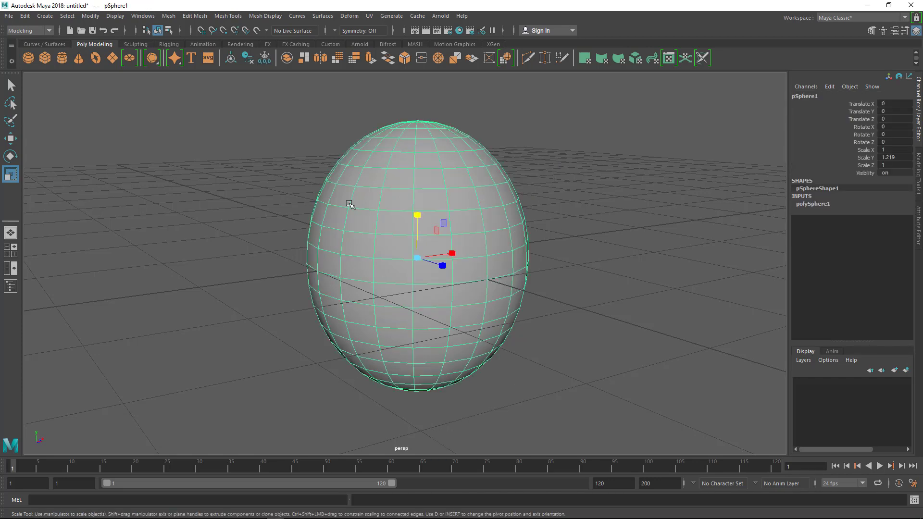
Select all edges of the stretched sphere and store them in a quick select set named "edge"
right_click_drag(423, 187, 304, 112)
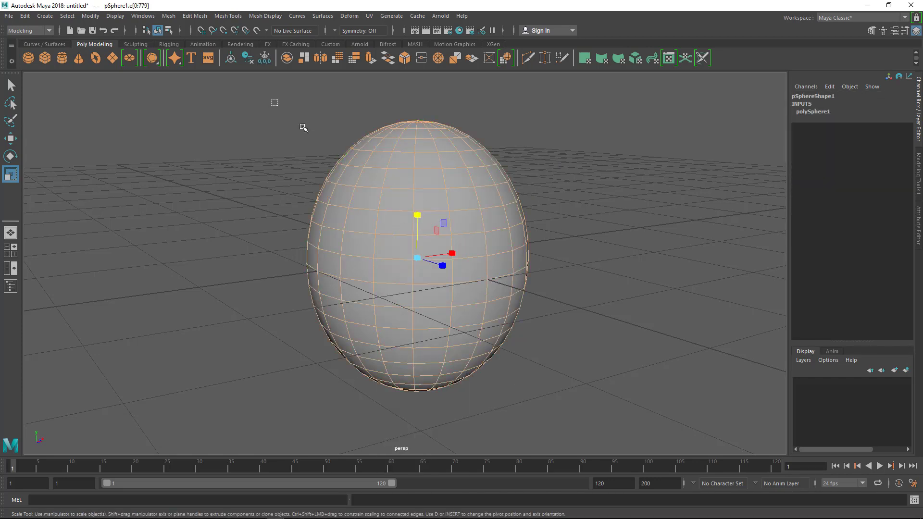
left_click_drag(272, 100, 635, 446)
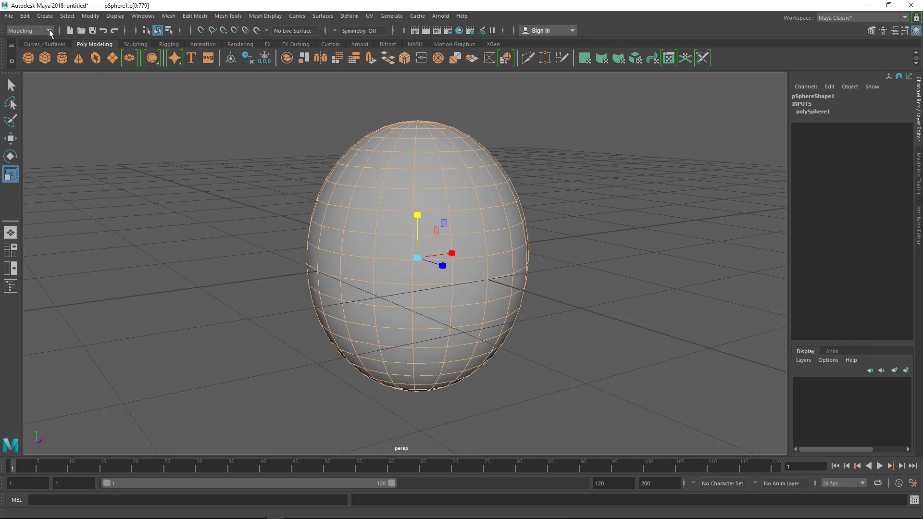
left_click(51, 17)
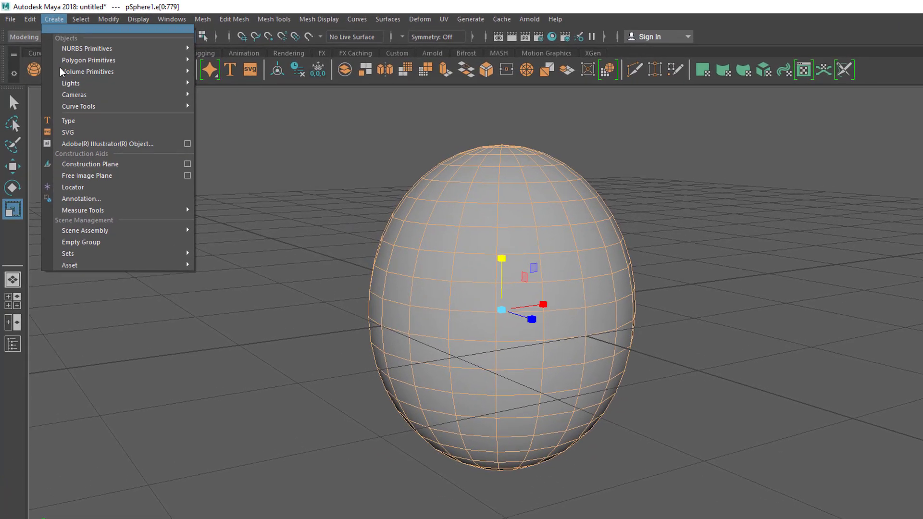
mouse_move(68, 217)
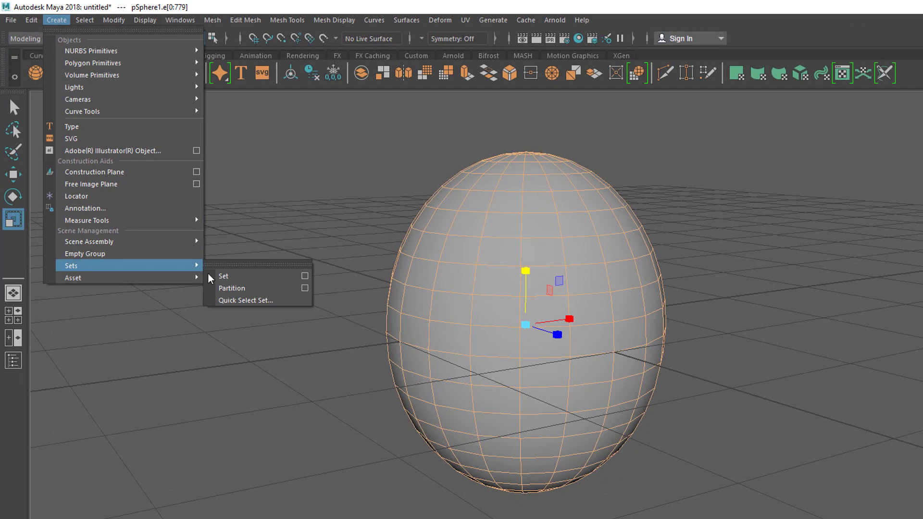
left_click(254, 300)
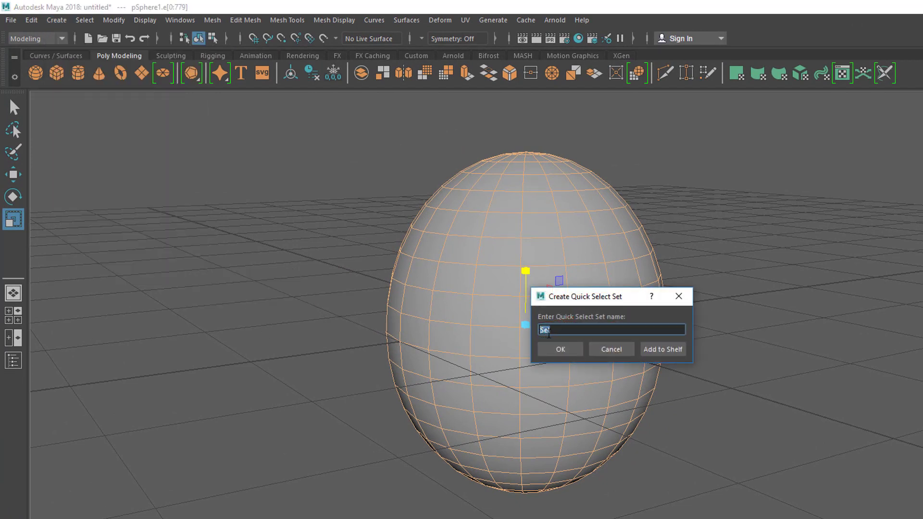
type("edge")
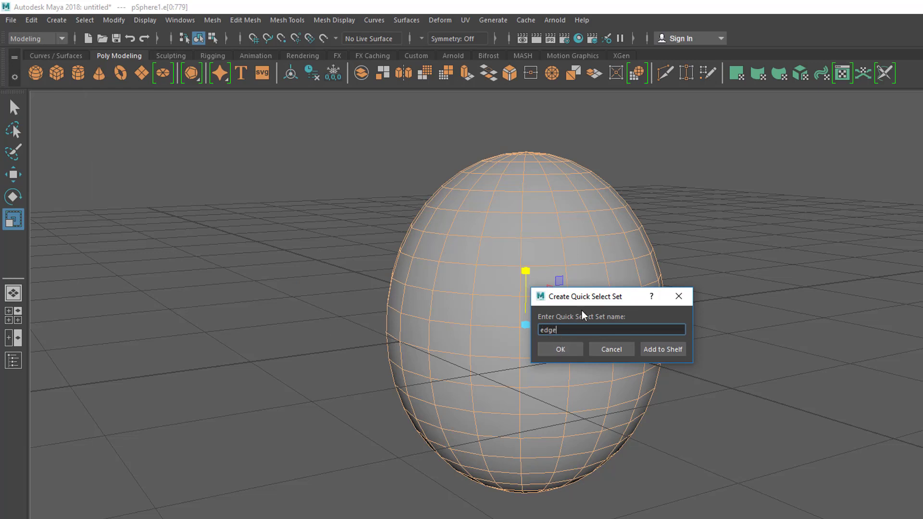
left_click(560, 350)
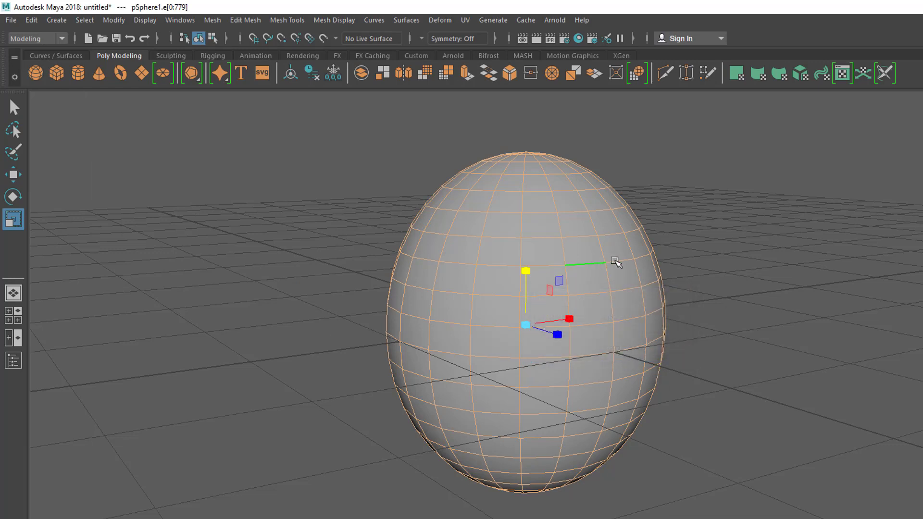
left_click(722, 266)
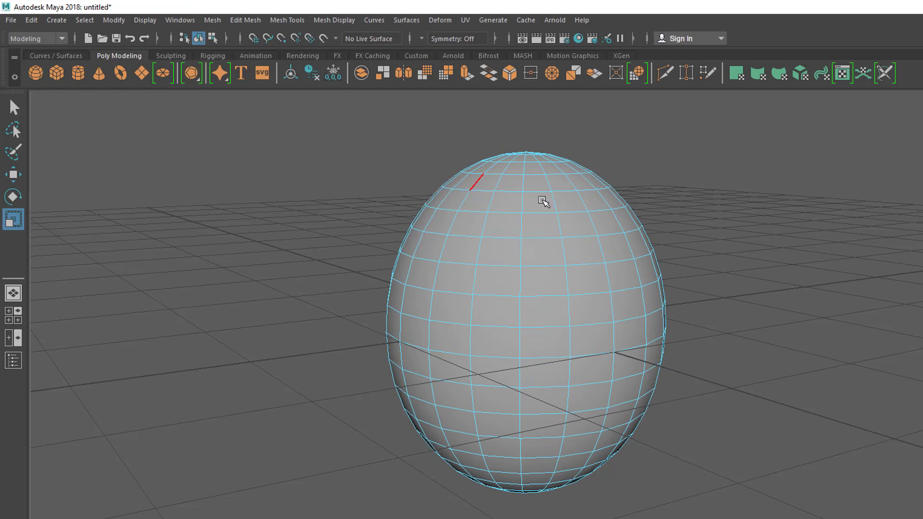
Select all faces of the stretched sphere, apply Poke to them, and clear the selection
right_click(544, 199)
left_click(534, 233)
left_click_drag(321, 103, 804, 518)
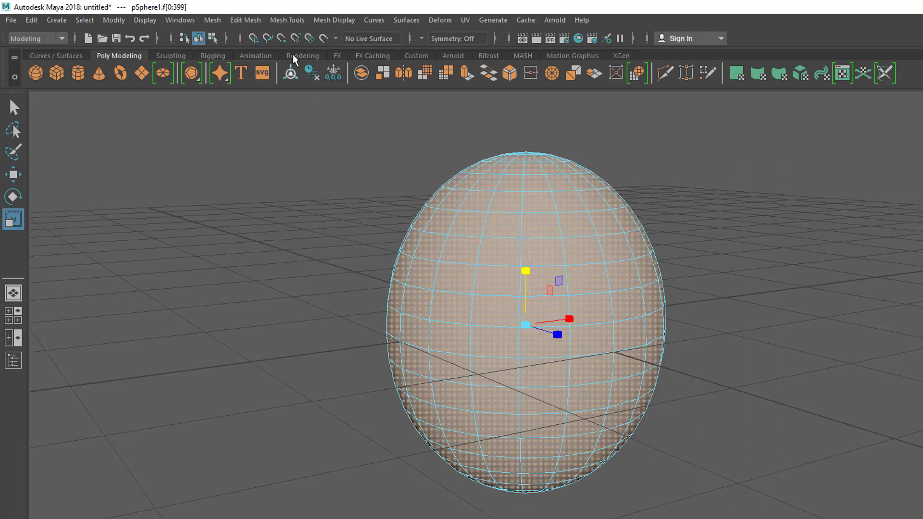
left_click(247, 21)
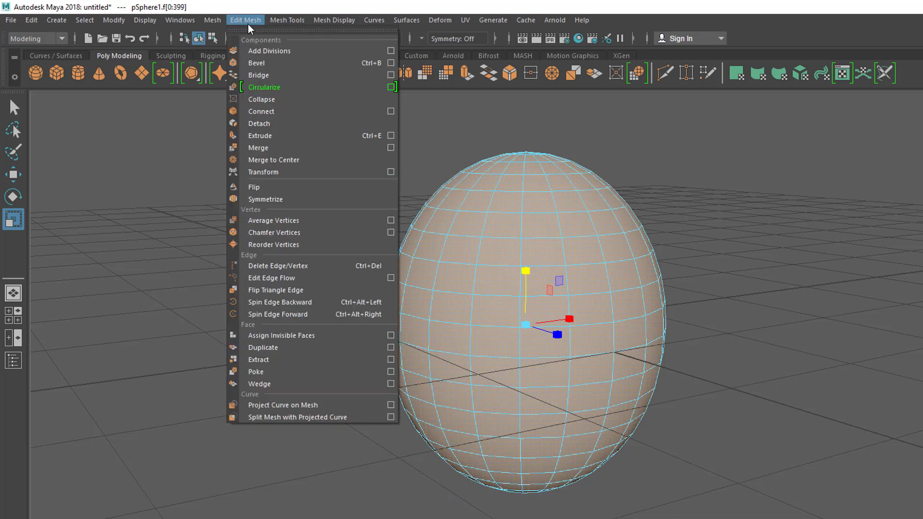
left_click(262, 373)
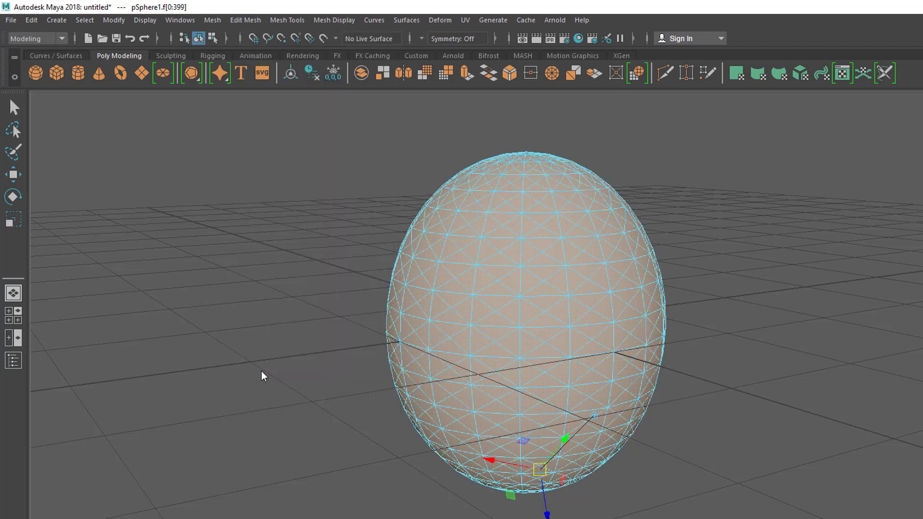
scroll(552, 436, "up", 6)
scroll(462, 350, "up", 2)
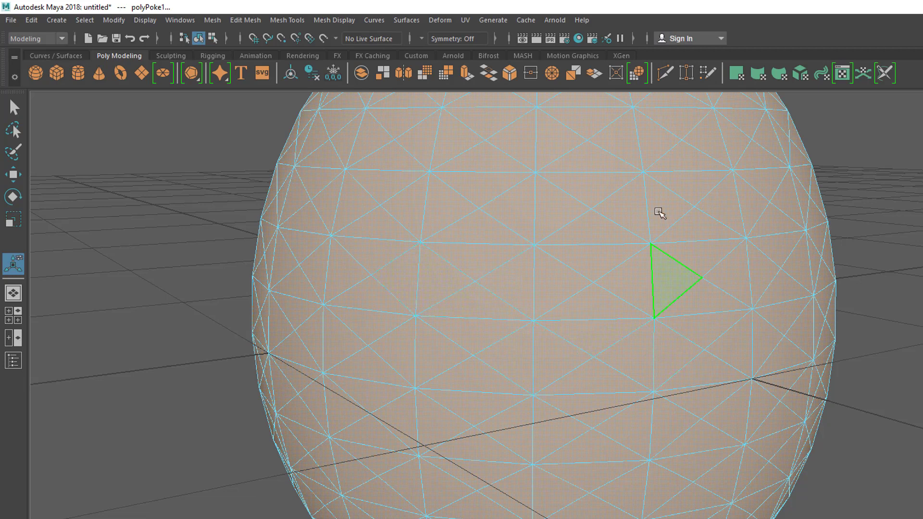
scroll(553, 350, "down", 3)
left_click(207, 303)
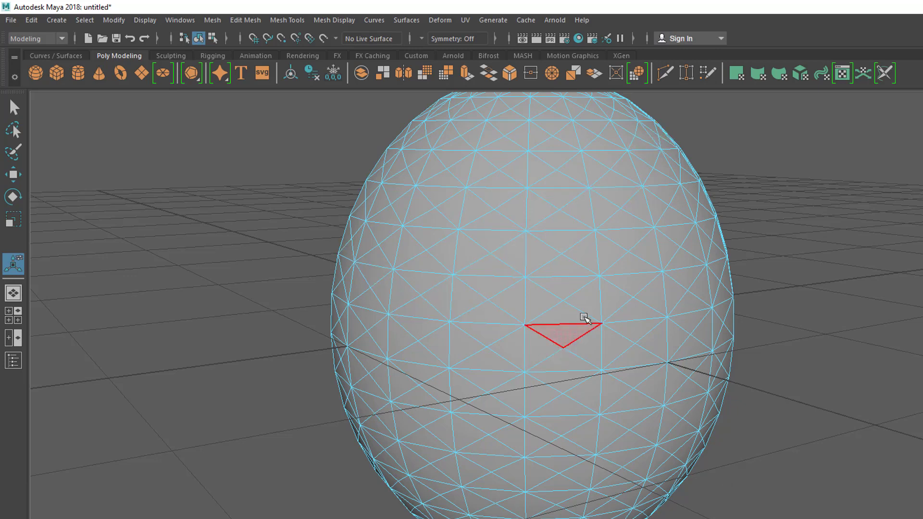
scroll(584, 320, "down", 3)
scroll(470, 277, "up", 2)
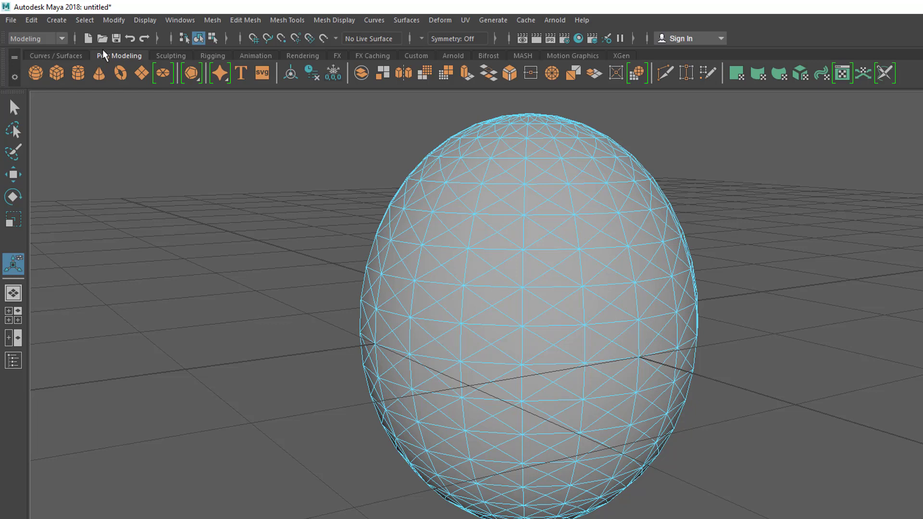
Select the original edges through the "edge" quick select set and remove them with Delete Edge/Vertex
left_click(84, 20)
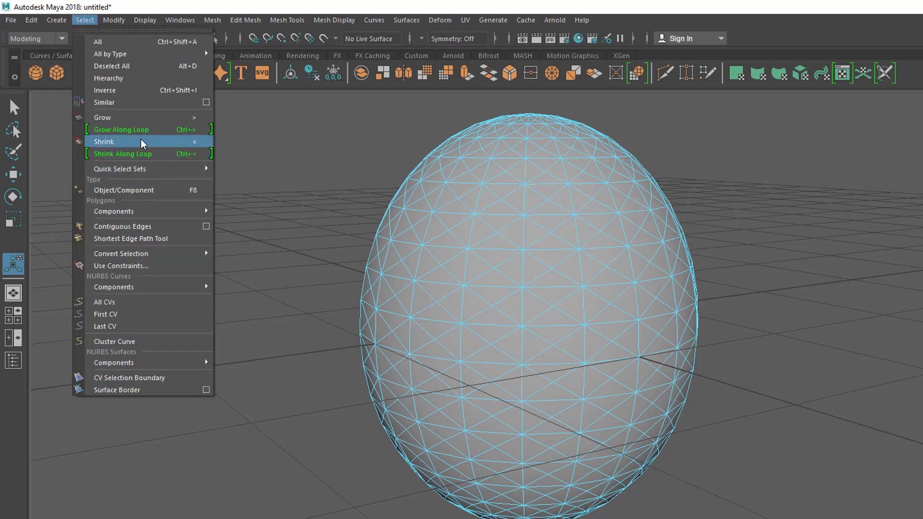
mouse_move(110, 169)
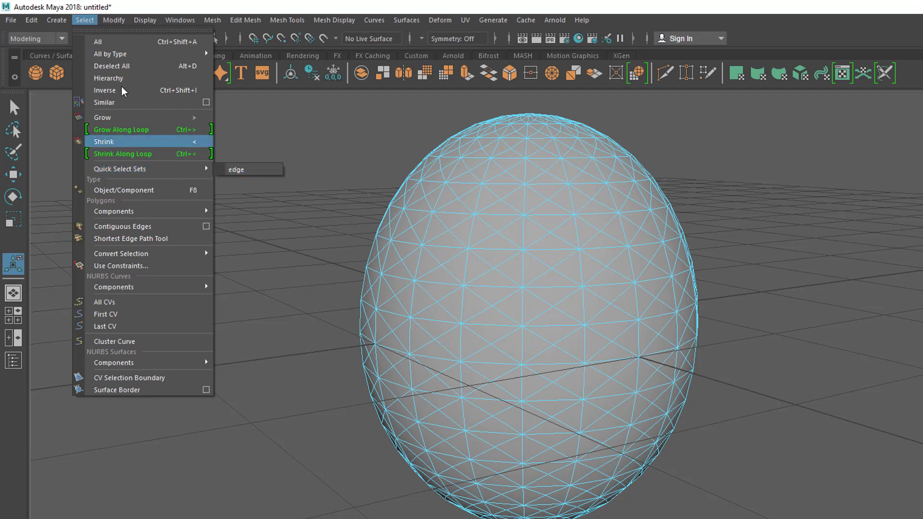
mouse_move(57, 20)
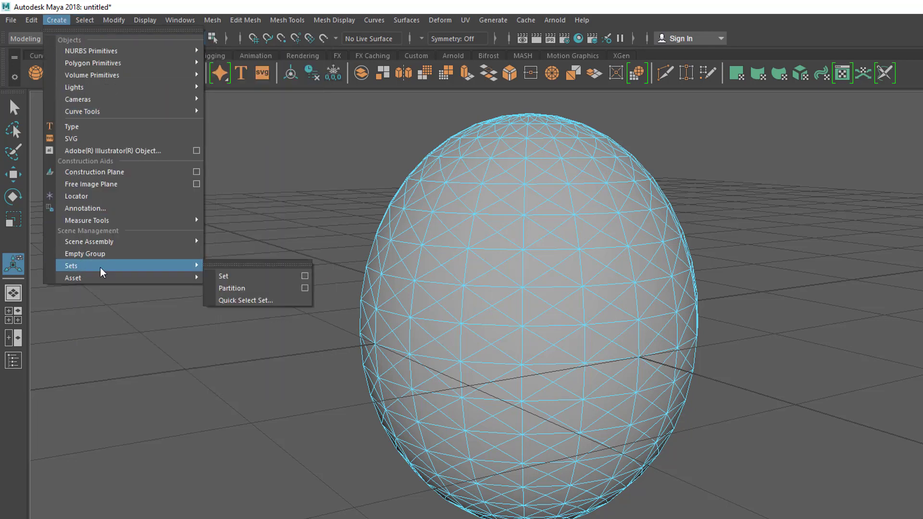
left_click(299, 286)
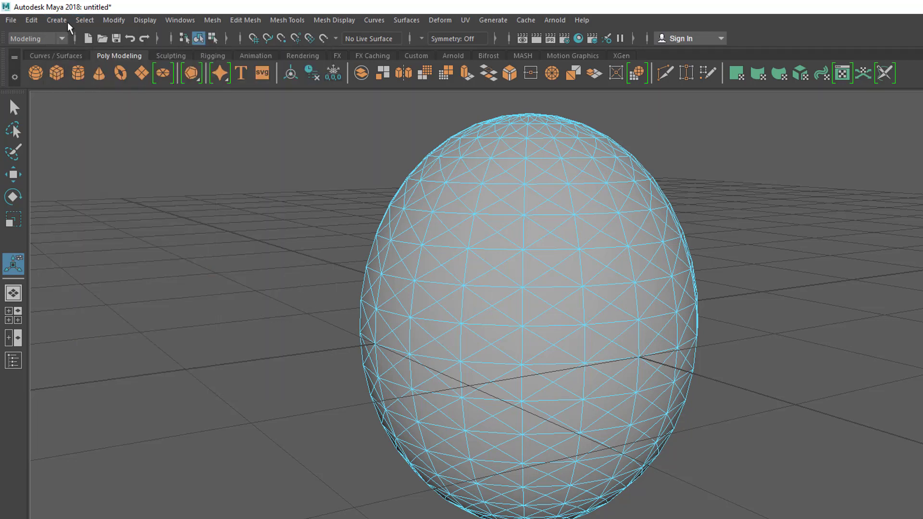
left_click(84, 19)
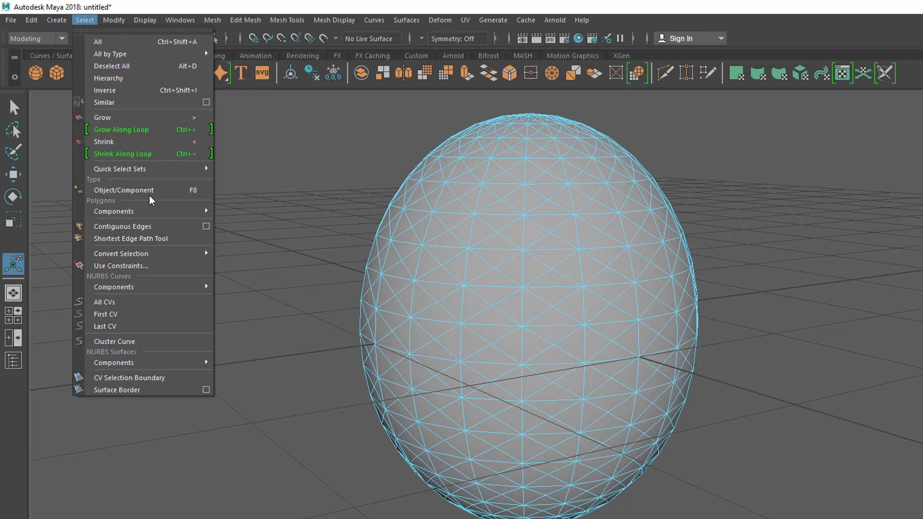
mouse_move(140, 172)
left_click(249, 169)
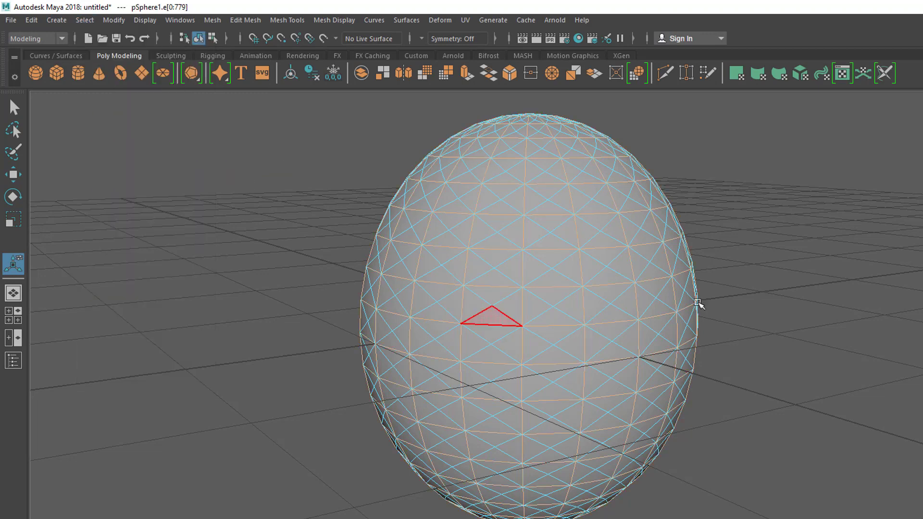
left_click_drag(697, 305, 641, 338, "alt")
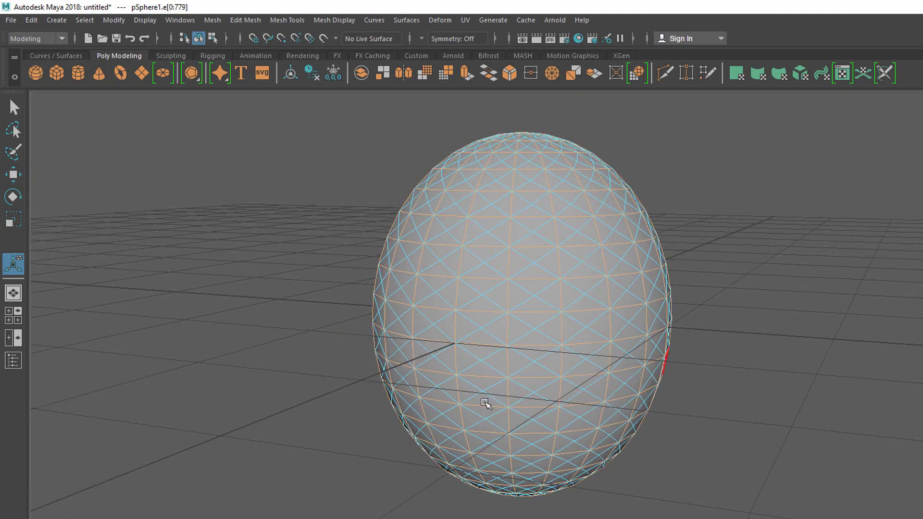
left_click(245, 20)
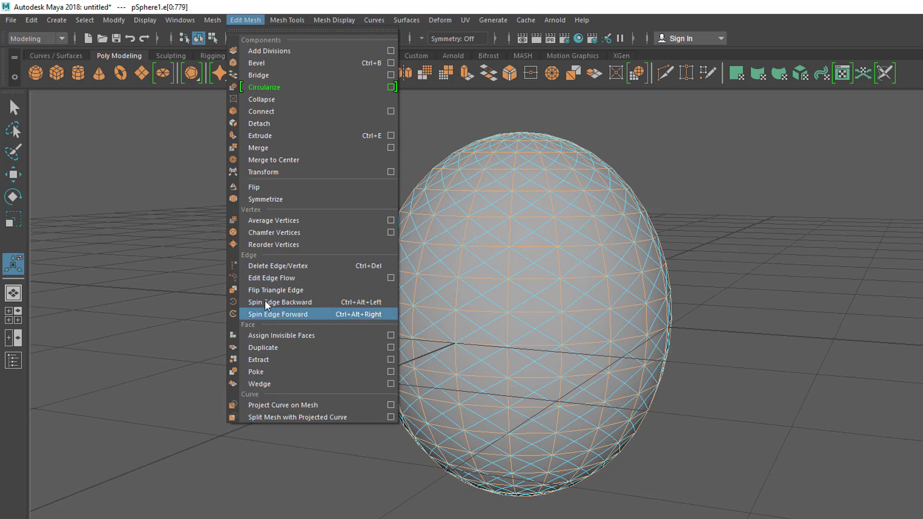
left_click(266, 278)
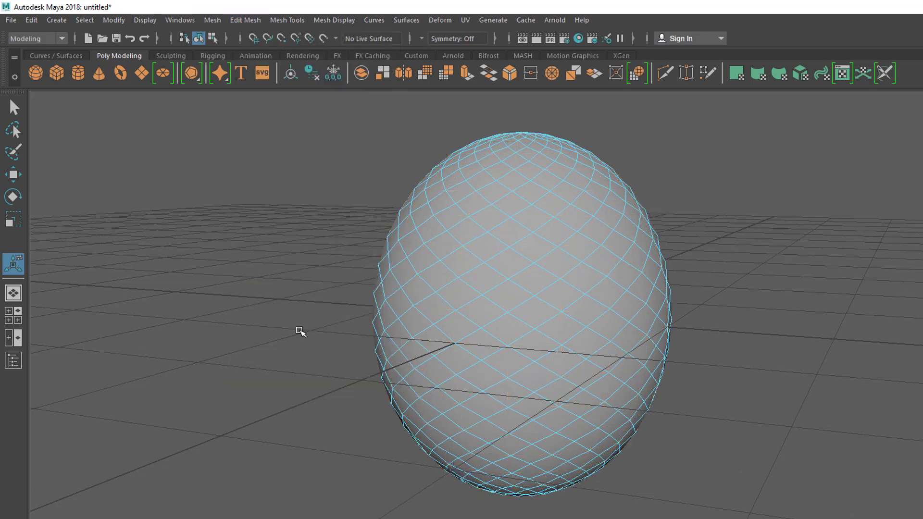
left_click(789, 360)
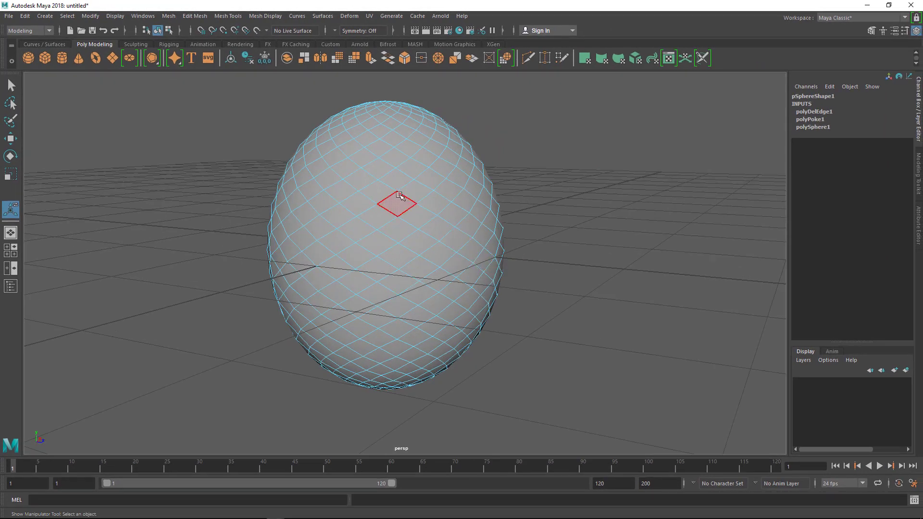
Return the diamond-patterned mesh to object mode and select it as a whole with the Select tool
right_click_drag(375, 202, 443, 160)
key("q")
left_click(522, 192)
left_click(452, 219)
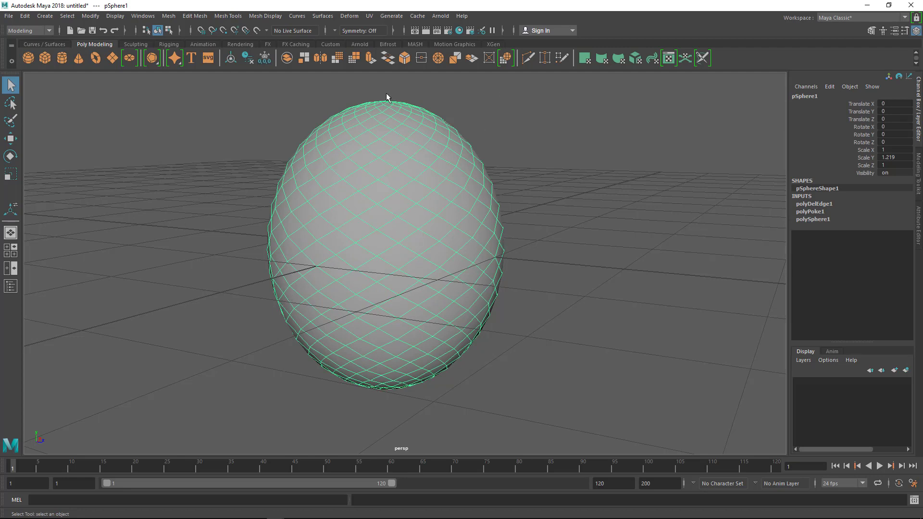
left_click(593, 325)
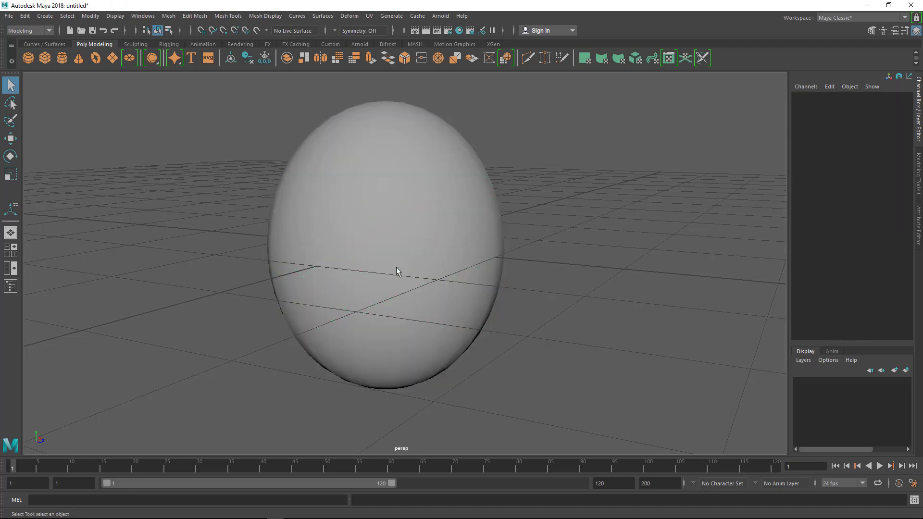
left_click(396, 268)
Switch to Photos to examine the lychee skin in the reference picture 1_lichee.jpg
key("alt+Tab")
left_click(739, 224)
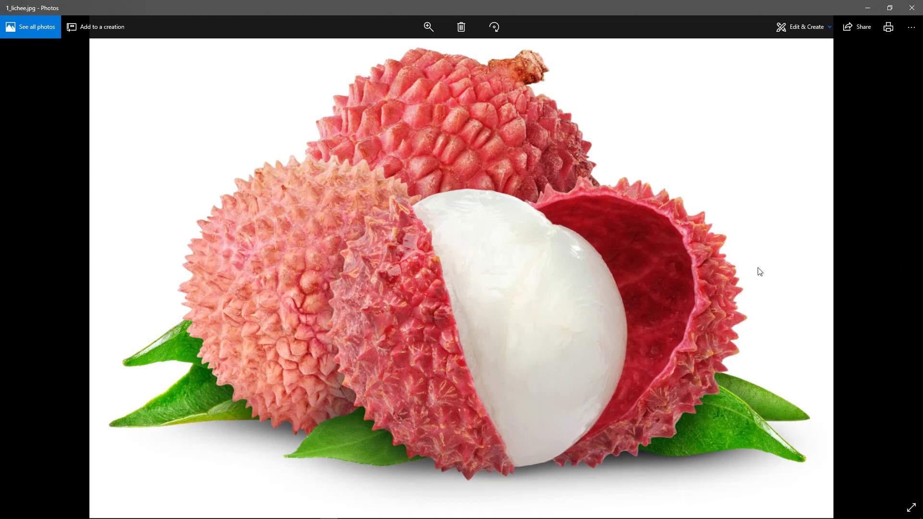
Examine the skin bumps in the reference picture lychee01.jpg and switch back to Maya
left_click(904, 270)
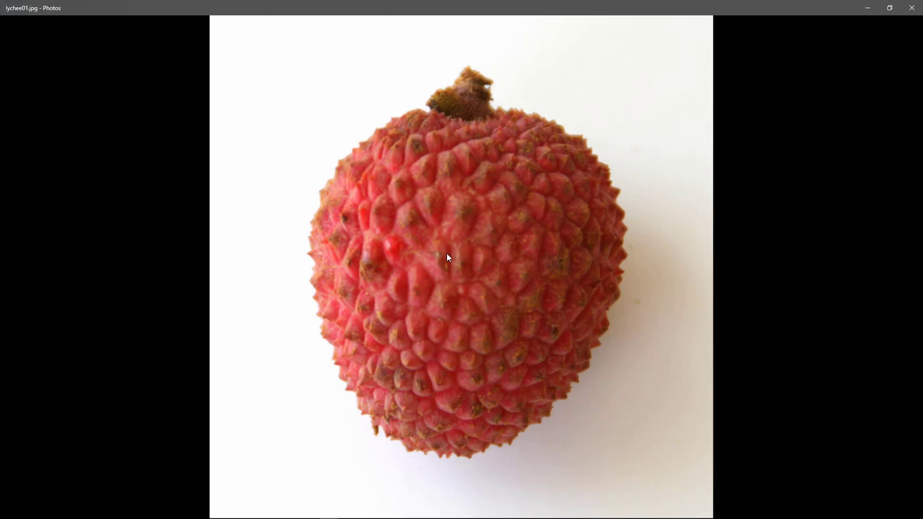
key("alt+Tab")
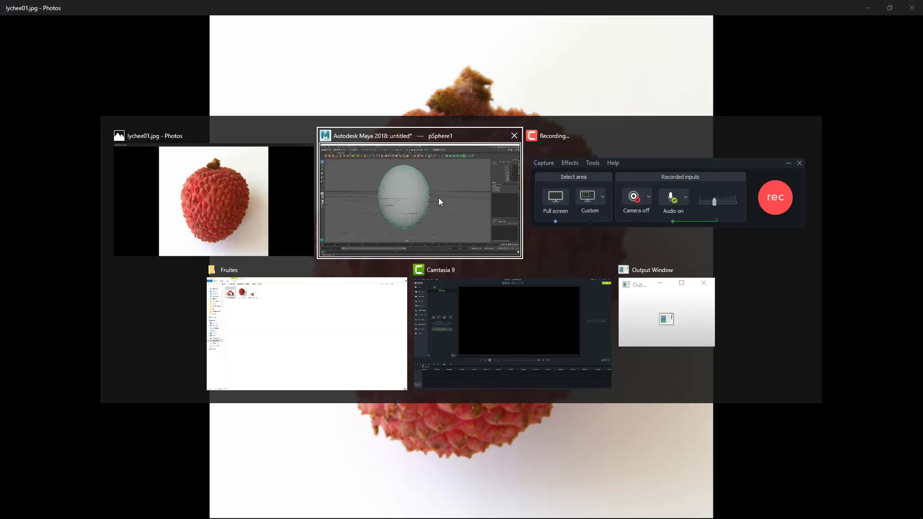
key("F11")
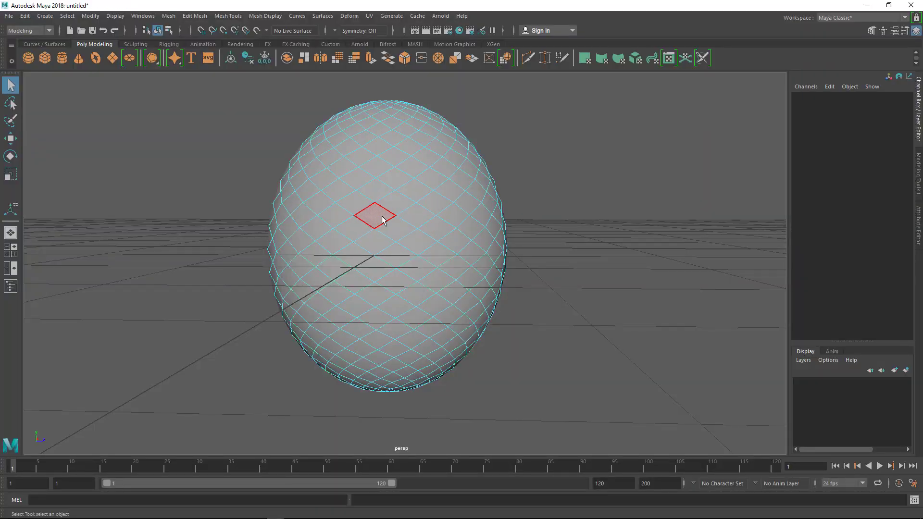
Inspect the diamond-patterned mesh in face and vertex modes and return to object mode with the whole mesh selected
left_click(383, 221)
left_click(607, 251)
right_click_drag(416, 199, 394, 173)
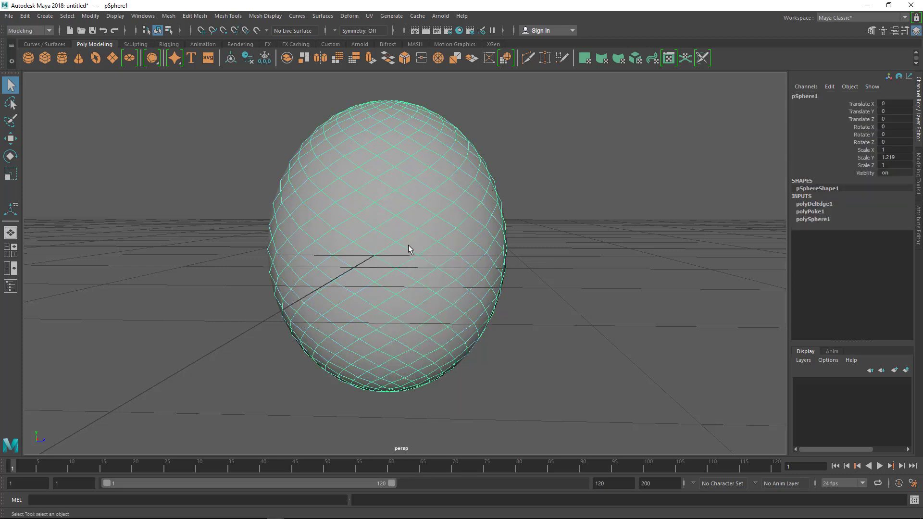
right_click_drag(353, 215, 328, 216)
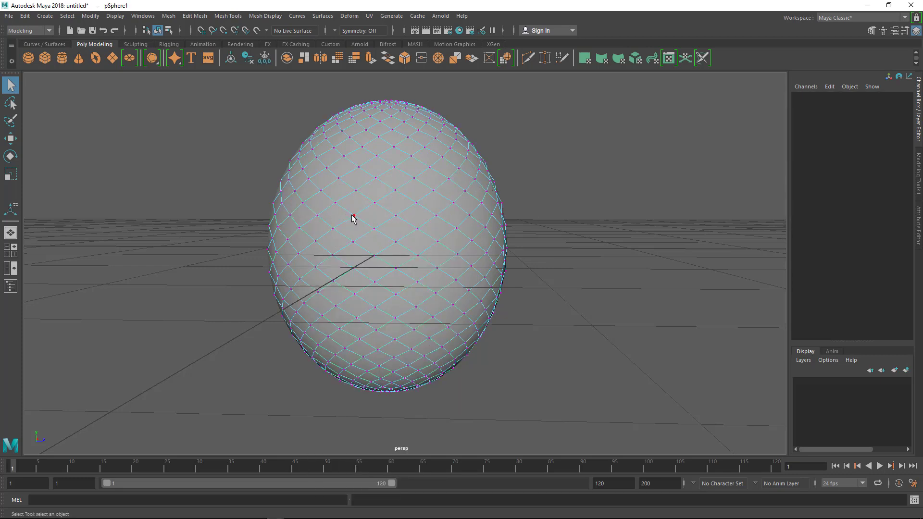
left_click(354, 216)
right_click_drag(417, 198, 474, 180)
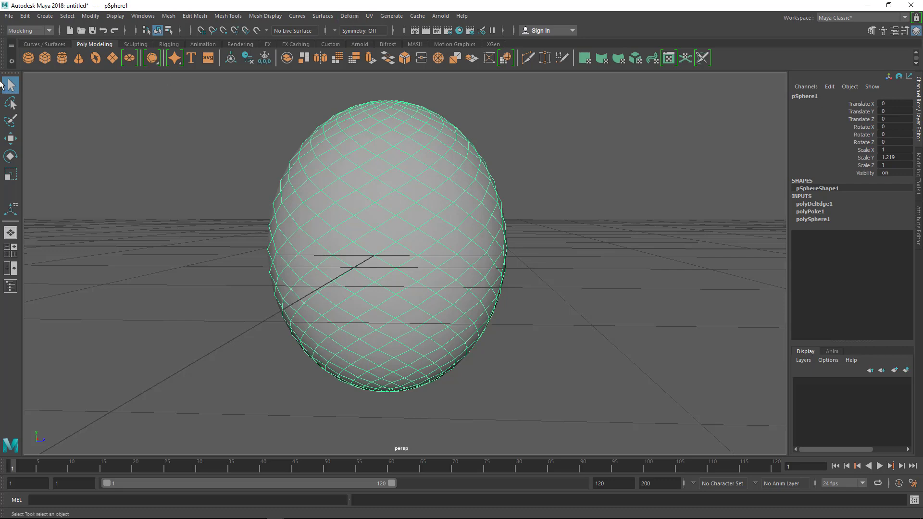
Apply a Texture deformer to the diamond-patterned mesh and show the deformer's detailed attributes
left_click(349, 16)
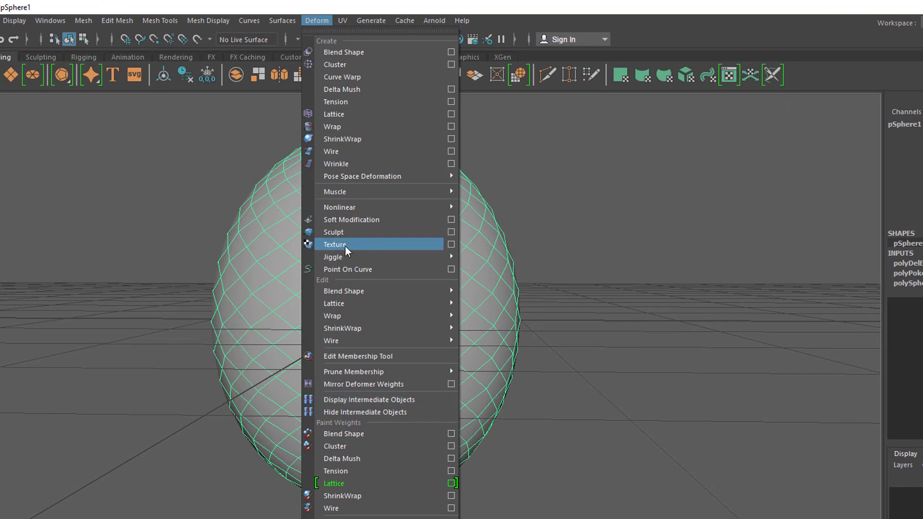
left_click(345, 246)
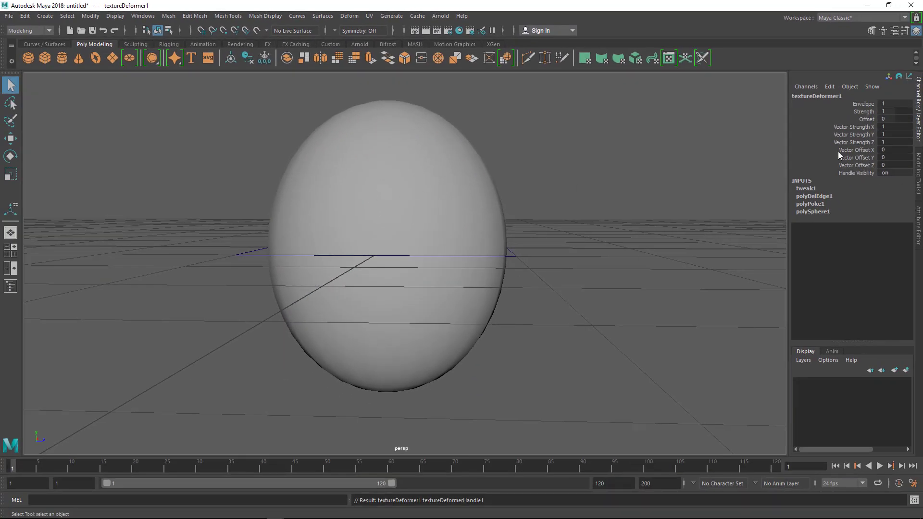
left_click(895, 34)
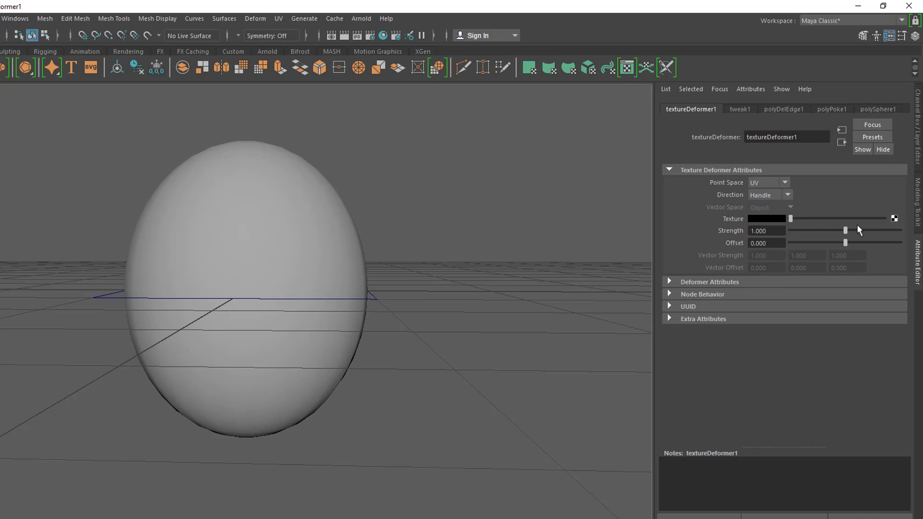
Connect a Fractal texture to the Texture attribute of the deformer
left_click(895, 219)
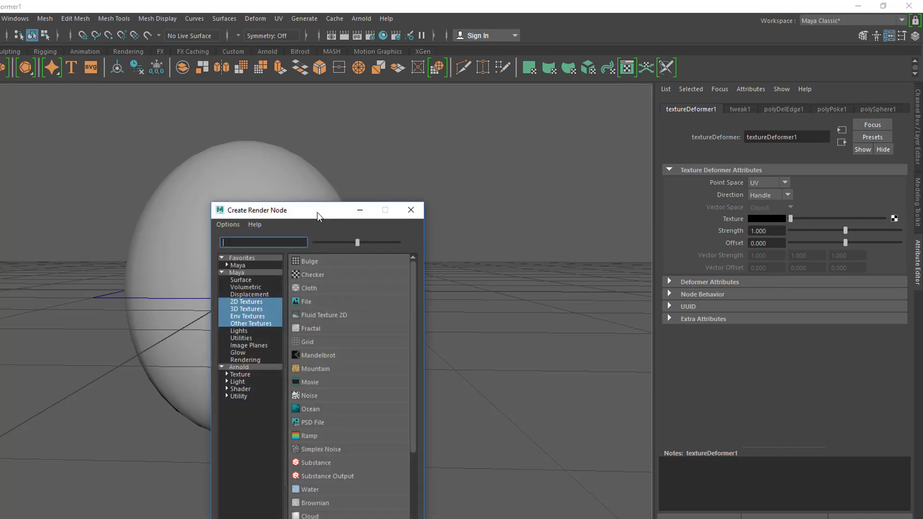
left_click_drag(317, 216, 553, 97)
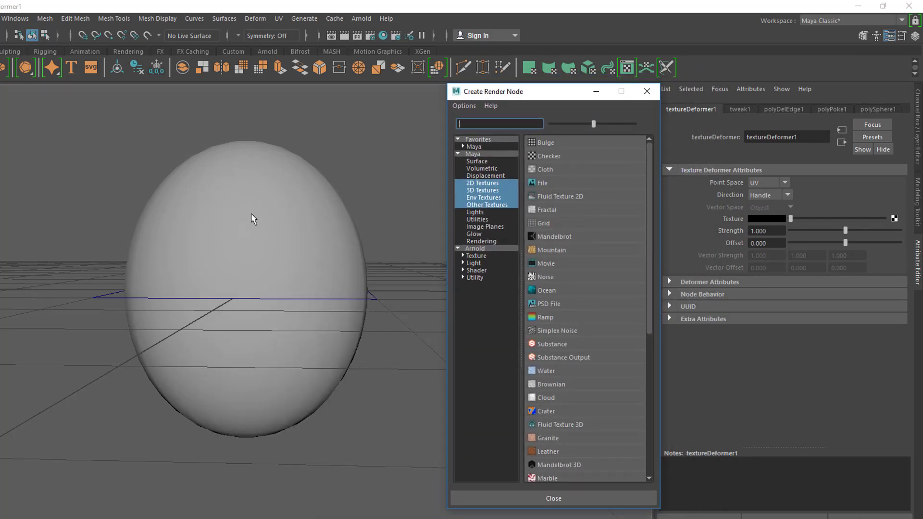
left_click(548, 211)
middle_click_drag(328, 276, 342, 330, "alt")
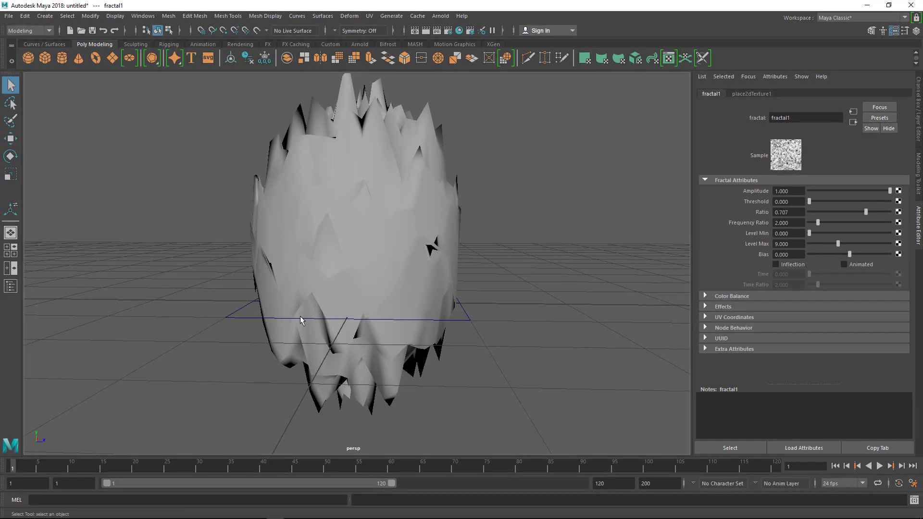
Show the Outliner, select textureDeformerHandle1, and set the Strength of textureDeformer1 to about 0.175
left_click(195, 16)
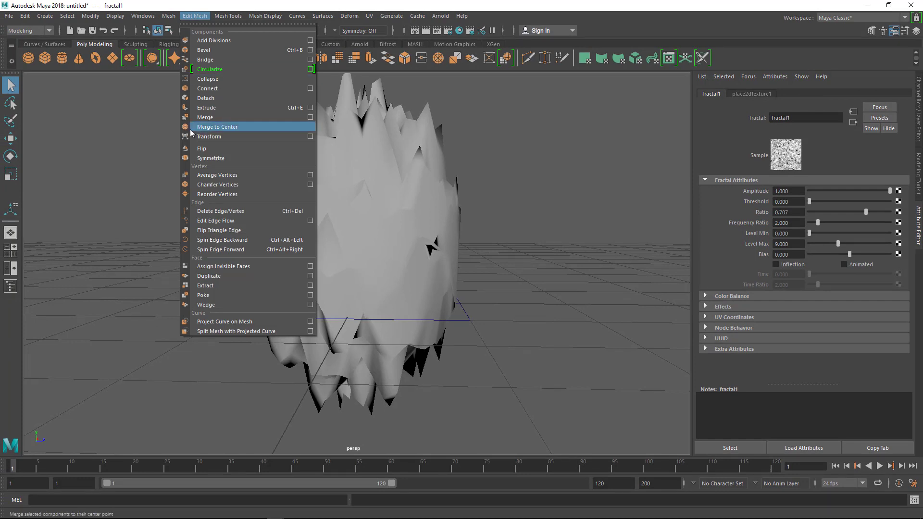
mouse_move(143, 15)
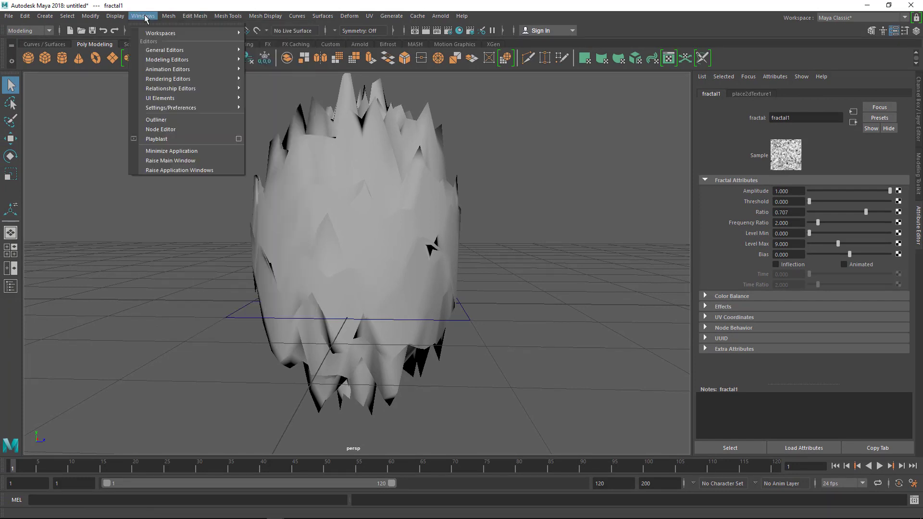
left_click(159, 125)
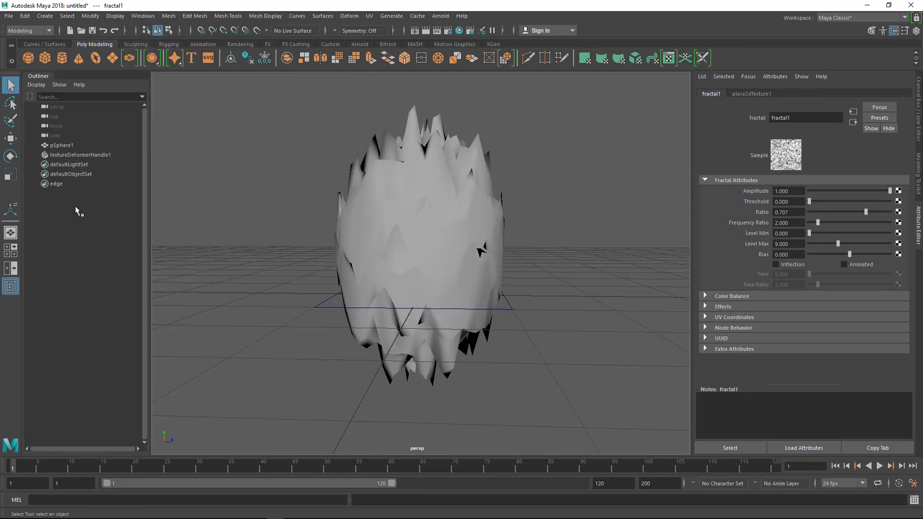
left_click(78, 156)
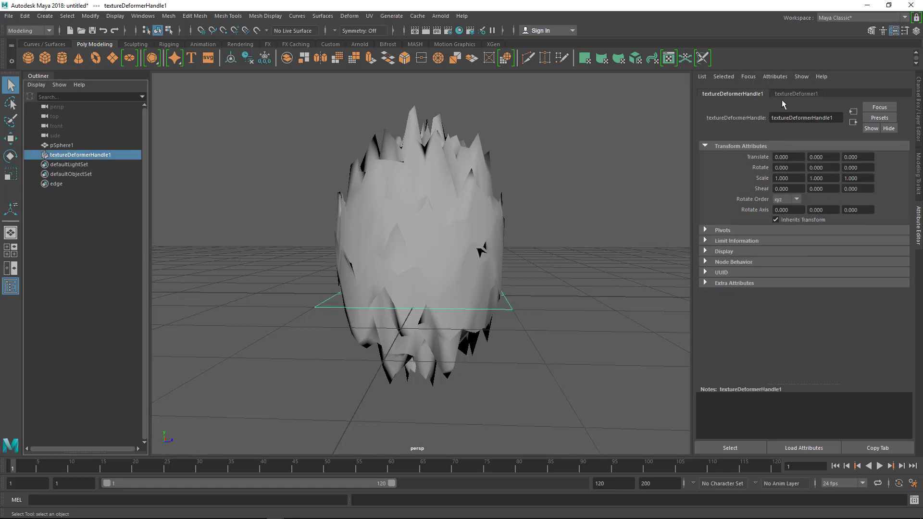
left_click(796, 95)
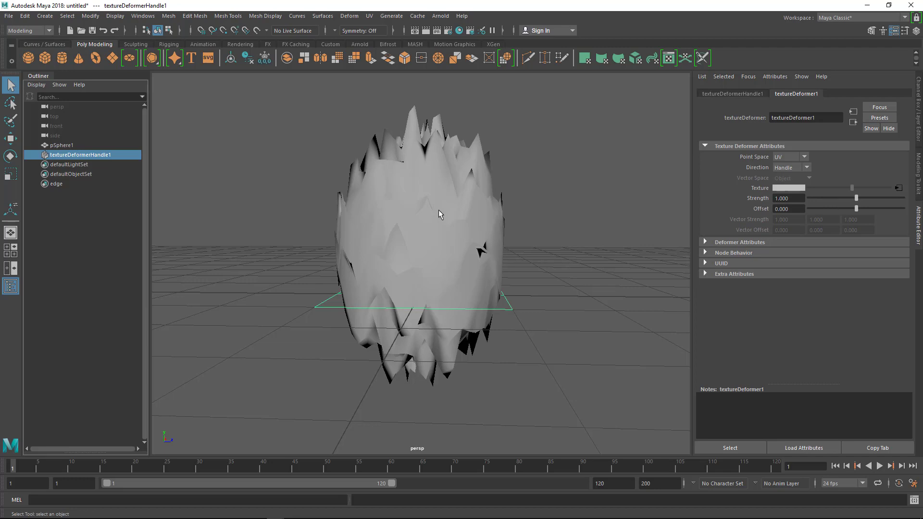
left_click_drag(856, 203, 817, 203)
Examine the irregular faces of the deformed mesh from several angles, close up and as a whole
left_click_drag(435, 276, 462, 287, "alt")
left_click(452, 251)
right_click_drag(463, 287, 497, 325, "alt")
left_click_drag(497, 325, 482, 322, "alt")
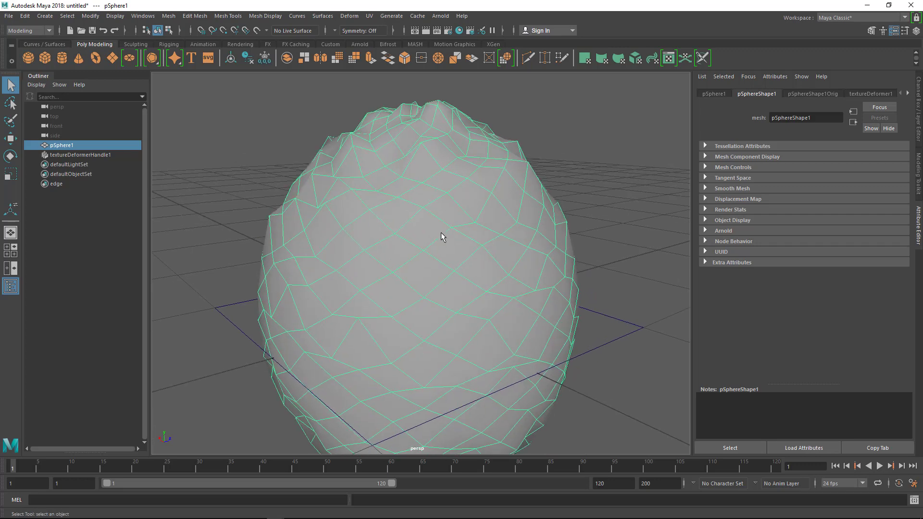
right_click_drag(442, 237, 446, 256)
left_click(449, 243)
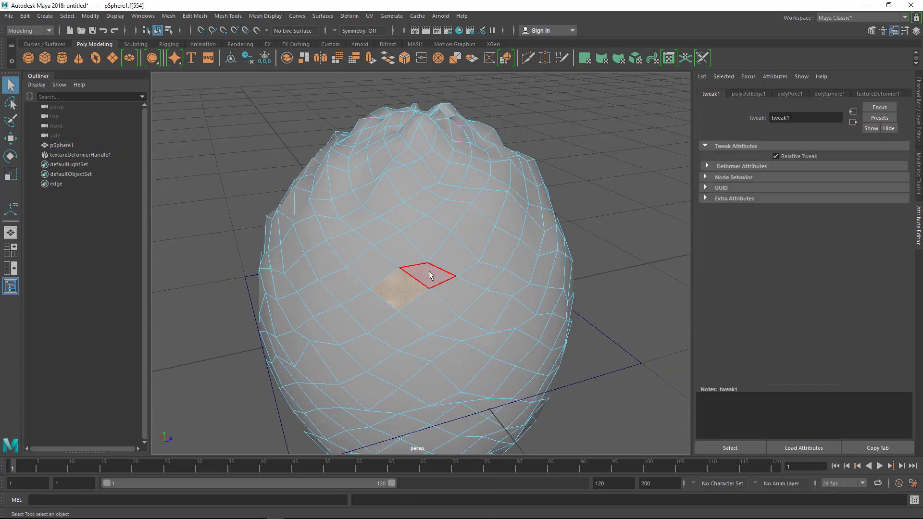
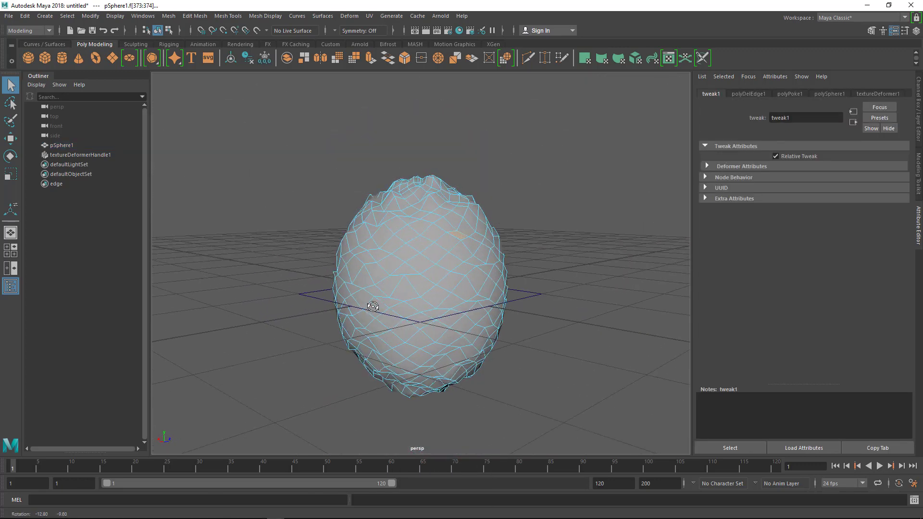
left_click(560, 215)
scroll(375, 272, "up", 4)
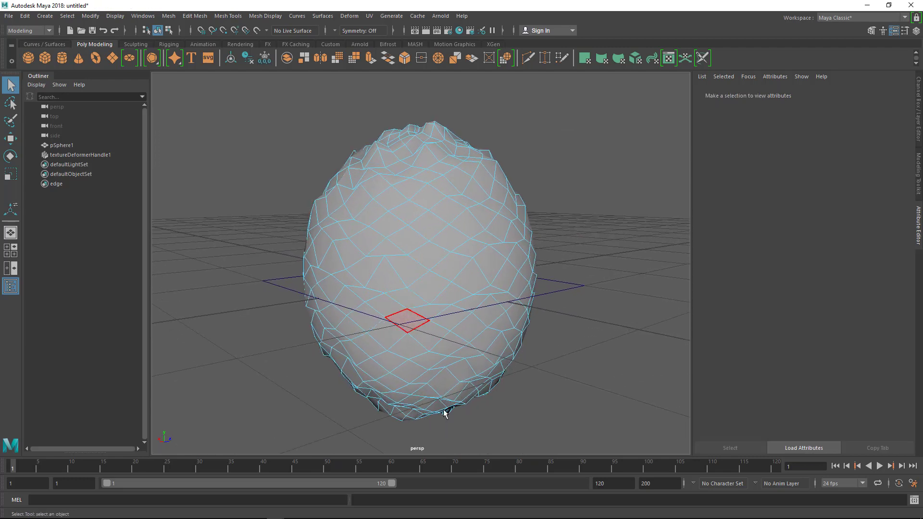
scroll(412, 212, "down", 3)
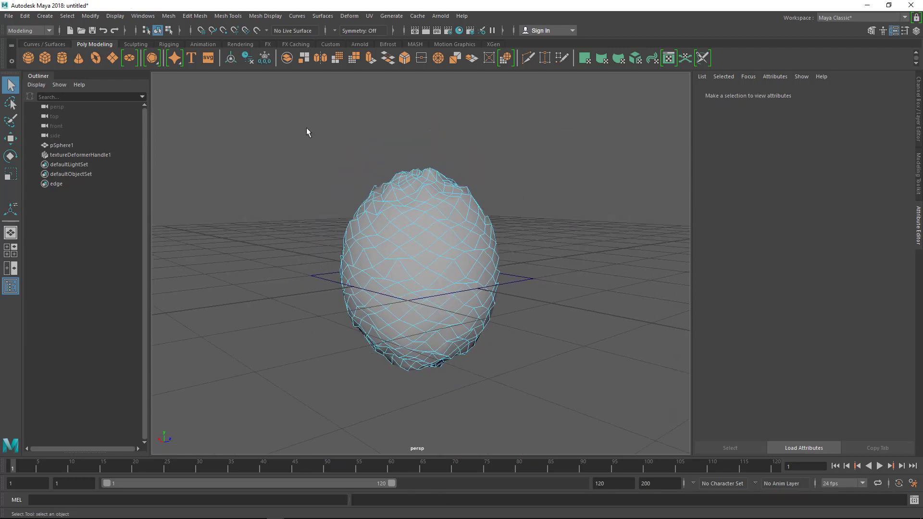
left_click_drag(320, 136, 558, 441)
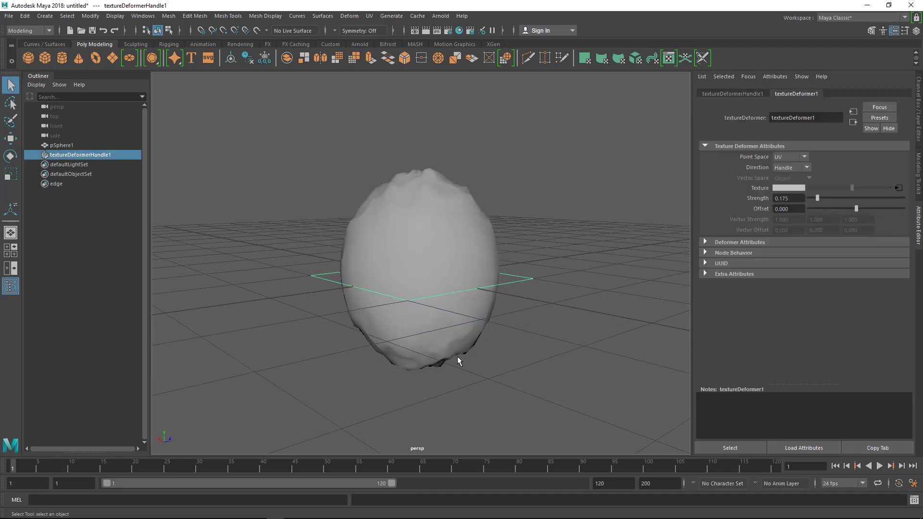
Select the deformed mesh, delete all history to bake the deformation, and clear the selection
left_click(438, 240)
scroll(422, 263, "up", 1)
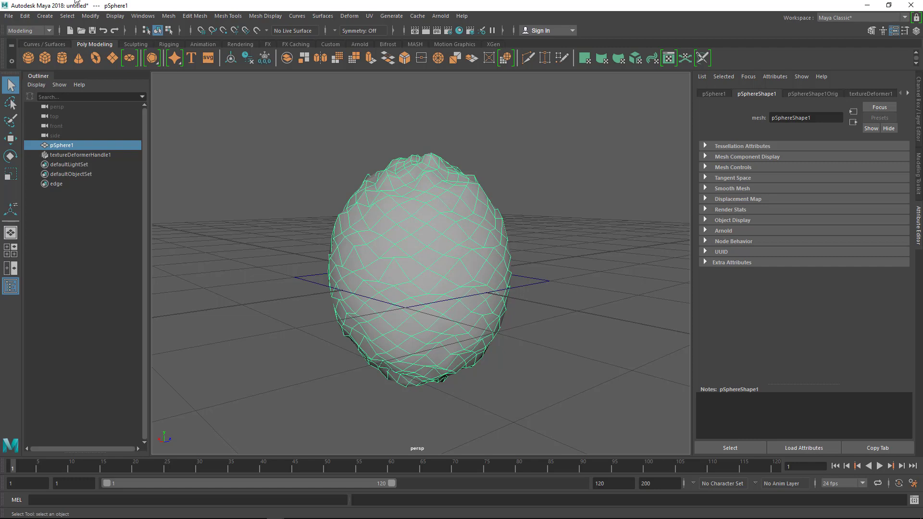
left_click(25, 16)
mouse_move(87, 139)
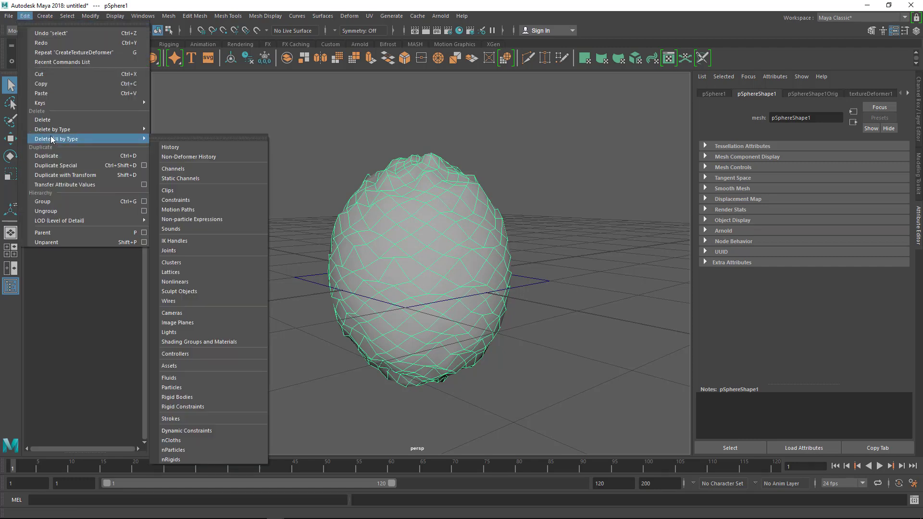
left_click(189, 147)
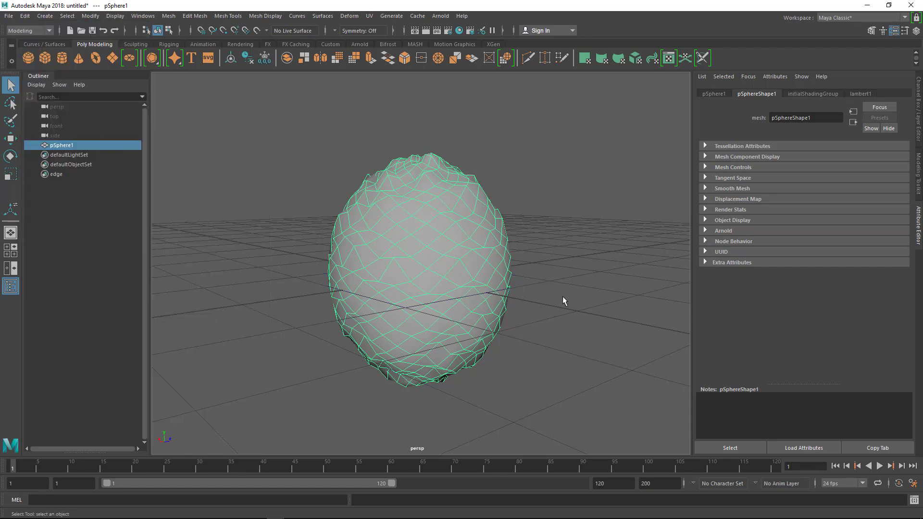
left_click(552, 313)
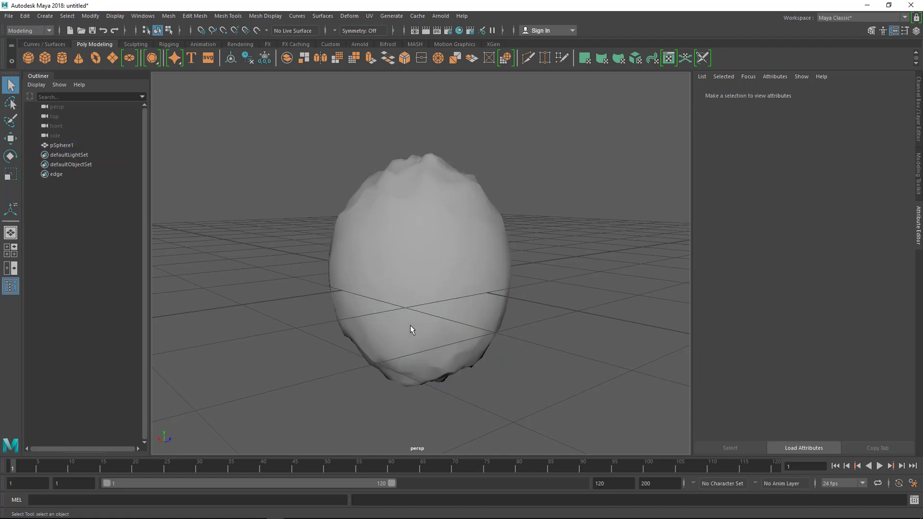
Switch the baked mesh to face mode and select all of its faces
left_click(479, 252)
left_click_drag(479, 252, 517, 348, "alt")
right_click_drag(410, 192, 410, 215)
left_click_drag(273, 127, 599, 440)
scroll(366, 207, "up", 2)
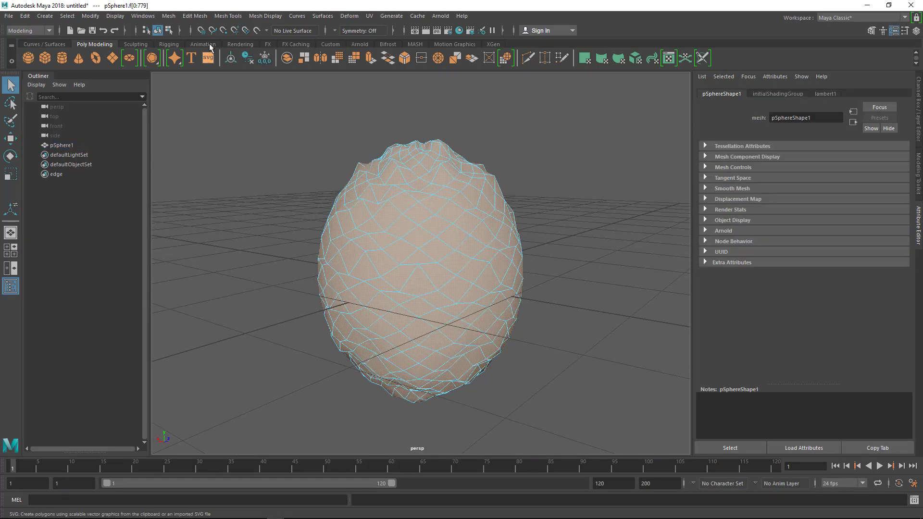
Extrude the selected faces with Keep Faces Together set to Off
left_click(195, 15)
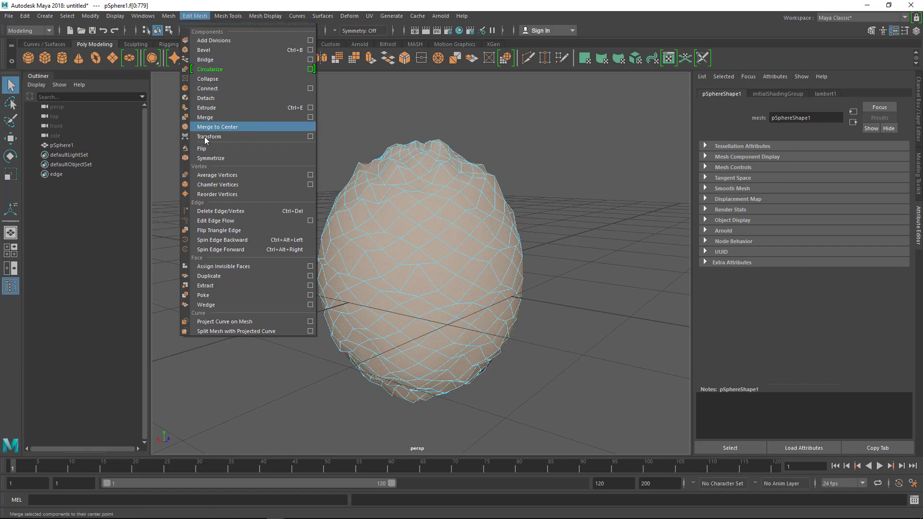
left_click(206, 108)
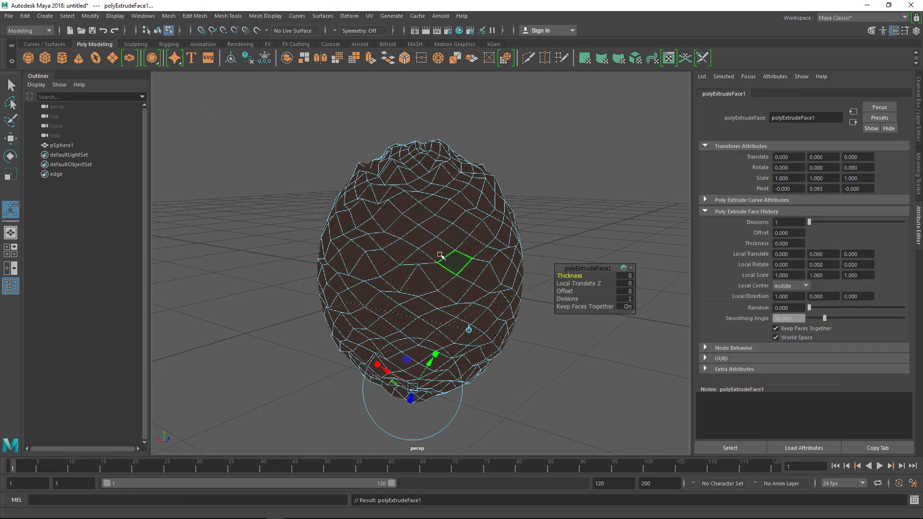
middle_click_drag(464, 258, 465, 236, "alt")
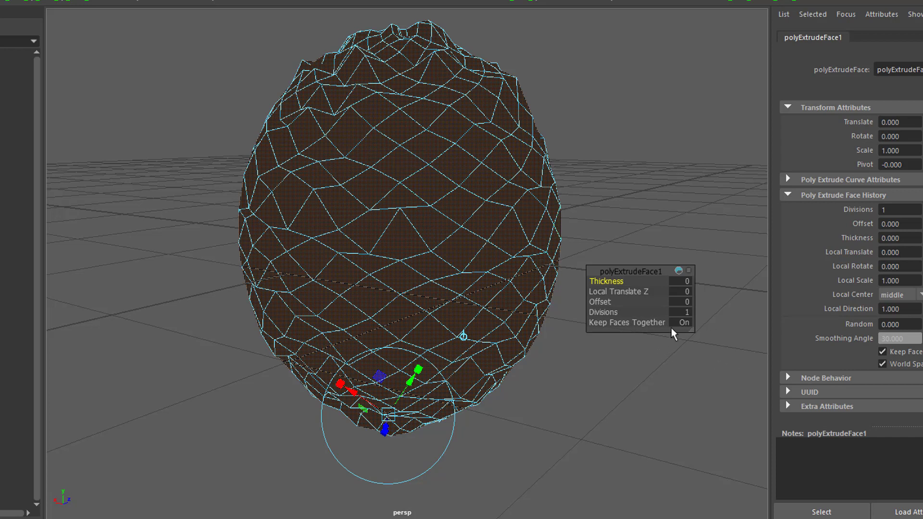
mouse_move(686, 325)
left_mouse_down()
mouse_move(660, 336)
mouse_move(693, 322)
left_mouse_up()
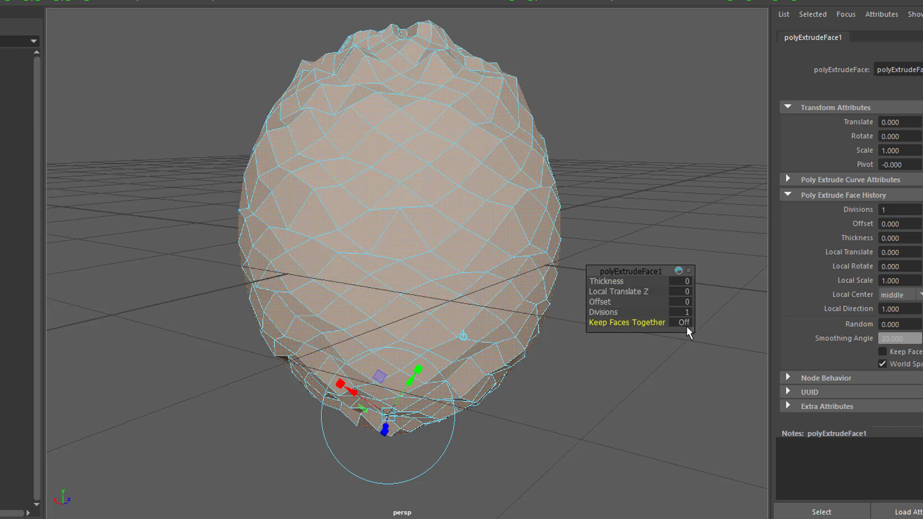
Pull the extruded faces outward about 0.08 and scale each down to about 0.12 to form pointed spikes
left_click_drag(481, 371, 431, 337, "alt")
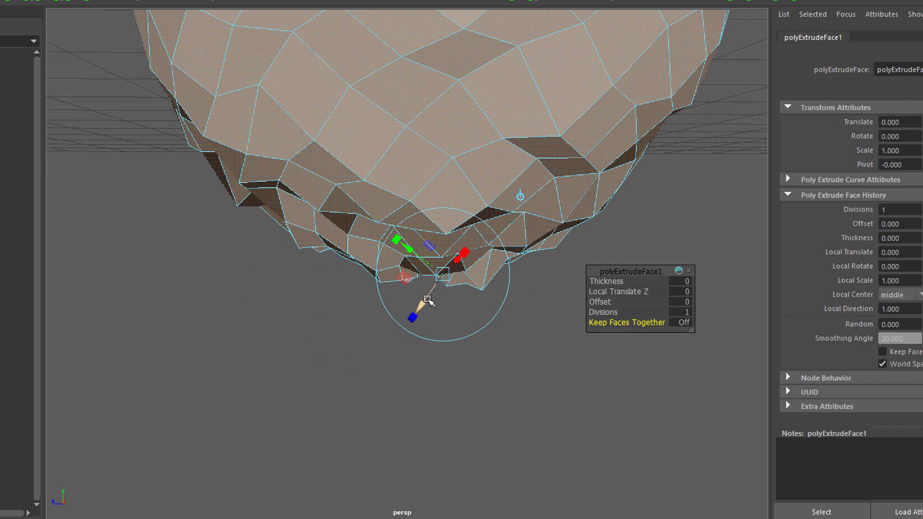
left_click_drag(428, 300, 463, 288)
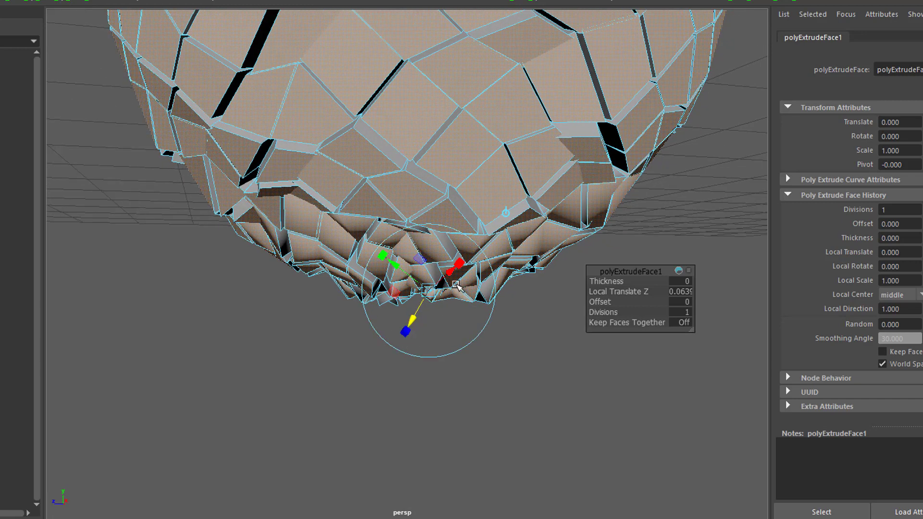
left_click(383, 255)
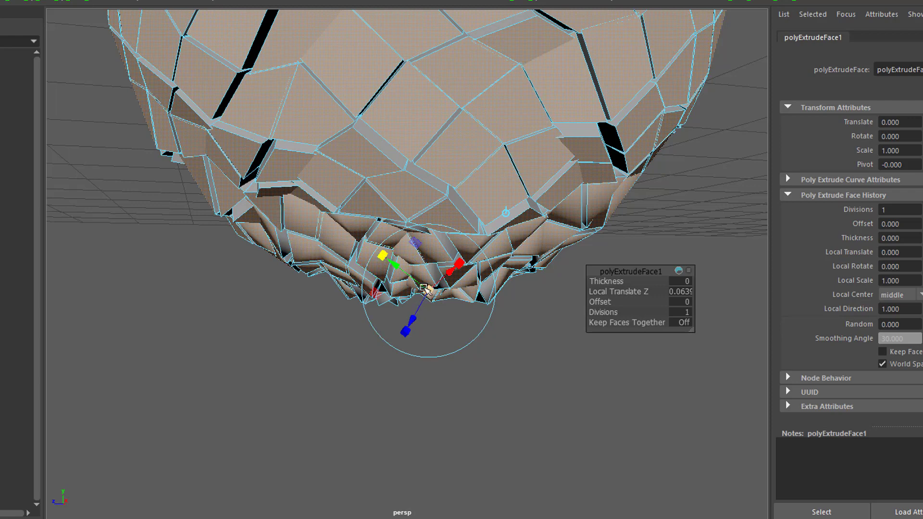
left_click_drag(429, 294, 391, 331)
scroll(420, 181, "up", 3)
left_click_drag(420, 182, 444, 226, "alt")
scroll(391, 186, "down", 4)
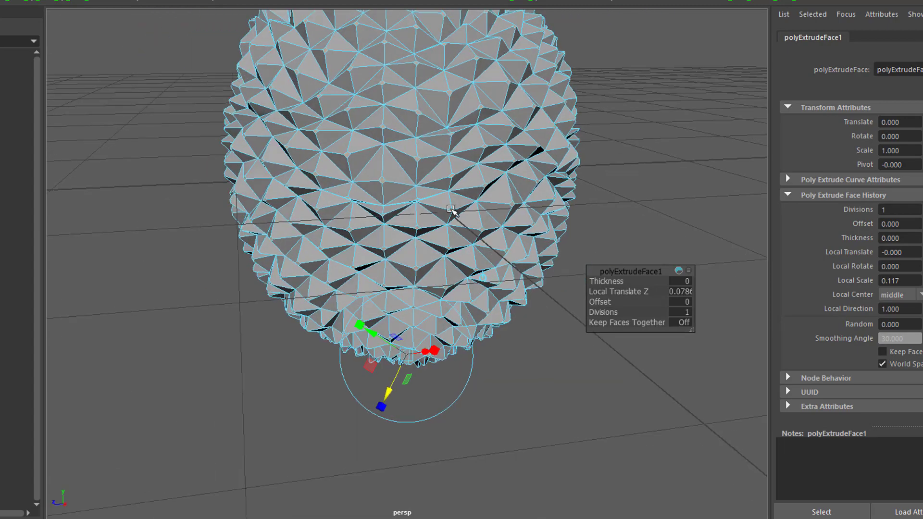
left_click_drag(394, 393, 391, 393)
left_click_drag(428, 282, 398, 222, "alt")
scroll(398, 221, "down", 1)
Return the spiked mesh to object mode, turn on its smooth preview and deselect it
right_click_drag(372, 121, 438, 75)
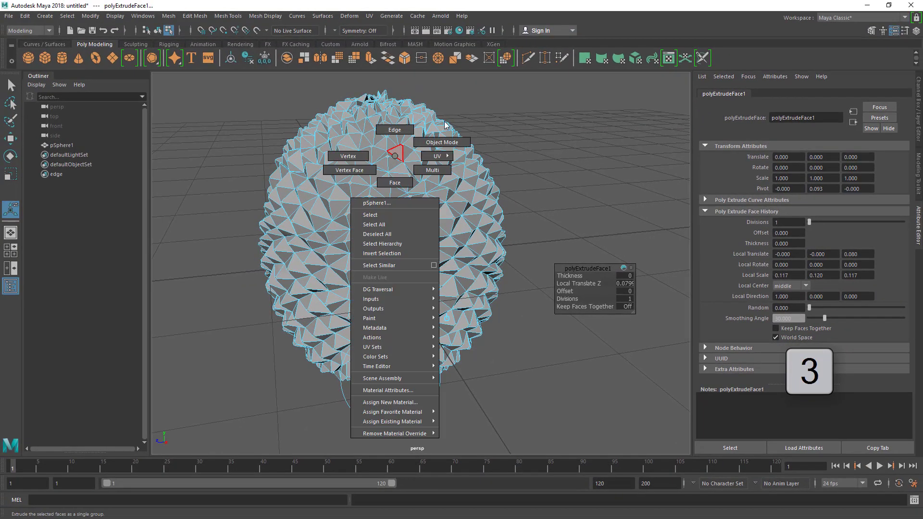
right_click_drag(445, 124, 442, 143)
scroll(495, 301, "down", 2)
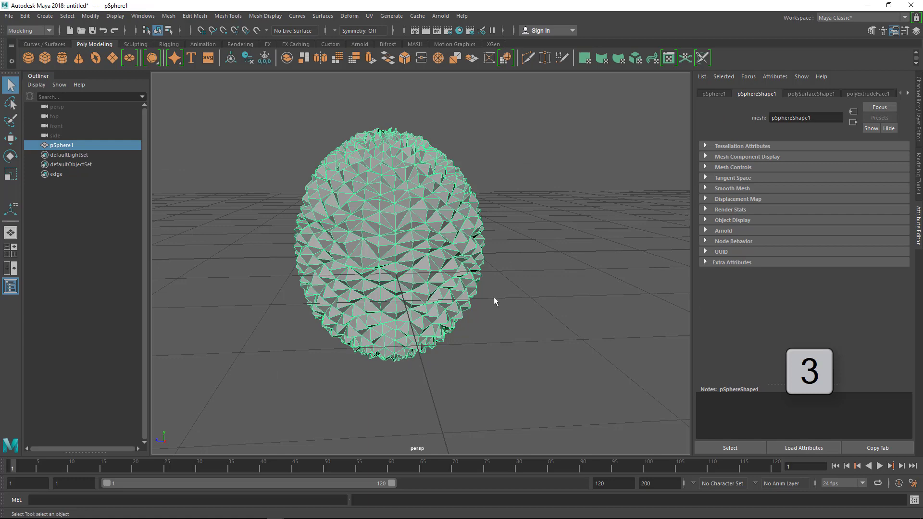
left_click(501, 293)
Examine the smoothed spikes and compare them with the lychee01.jpg reference photo
left_click_drag(501, 293, 503, 350, "alt")
scroll(443, 326, "up", 3)
left_click_drag(443, 326, 385, 248, "alt")
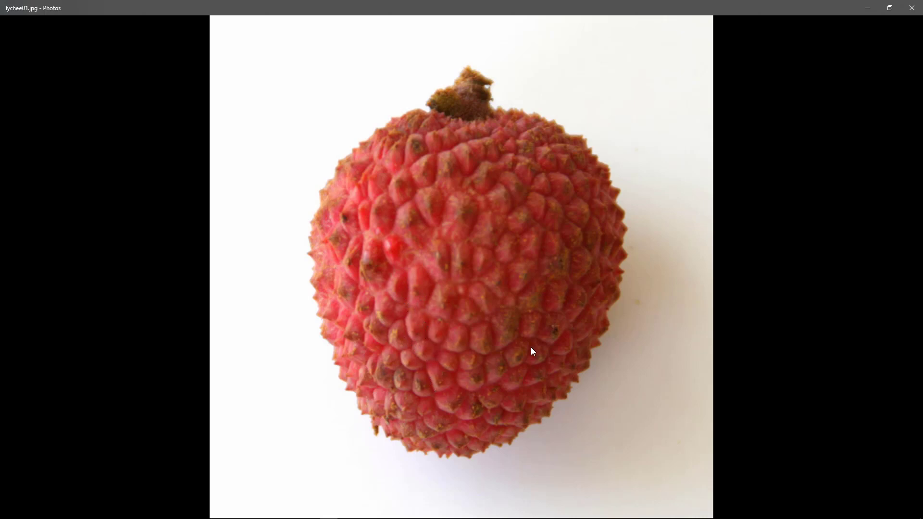
left_click(868, 8)
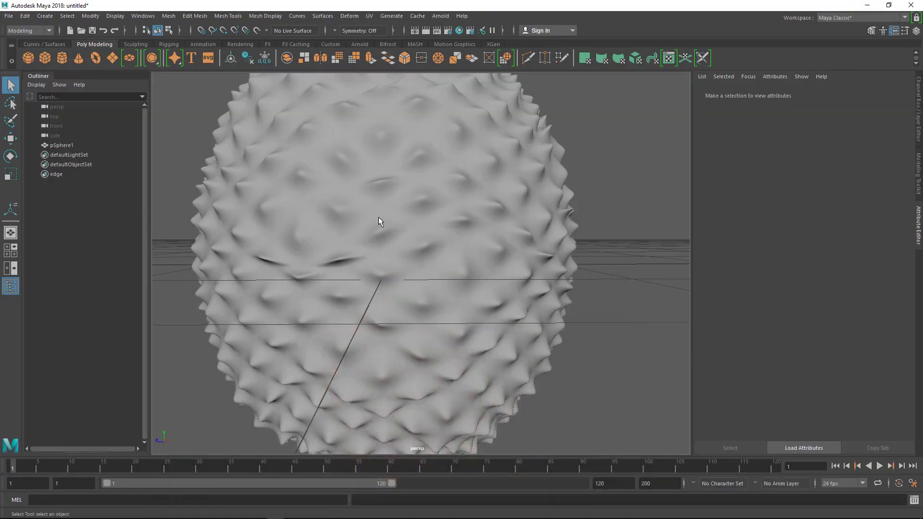
Turn off the mesh's smooth preview and add one level of divisions to all its faces
left_click(400, 220)
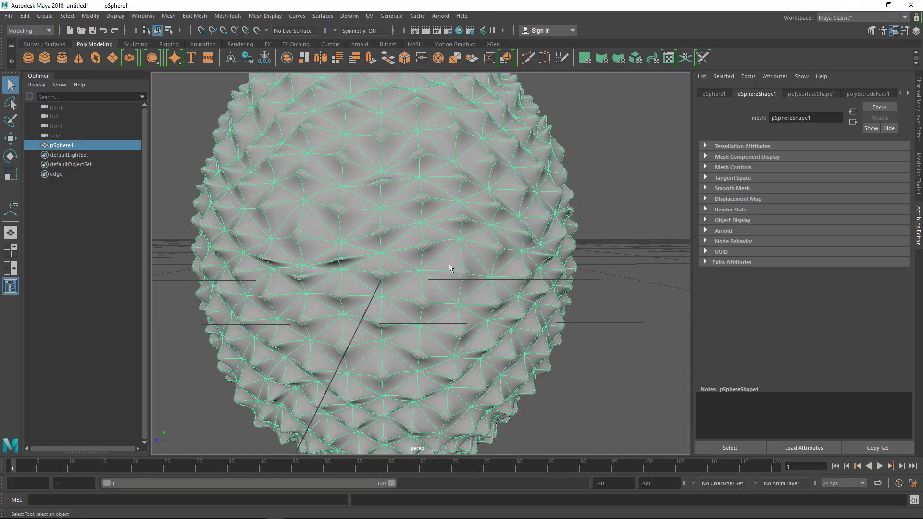
key("1")
scroll(449, 217, "down", 4)
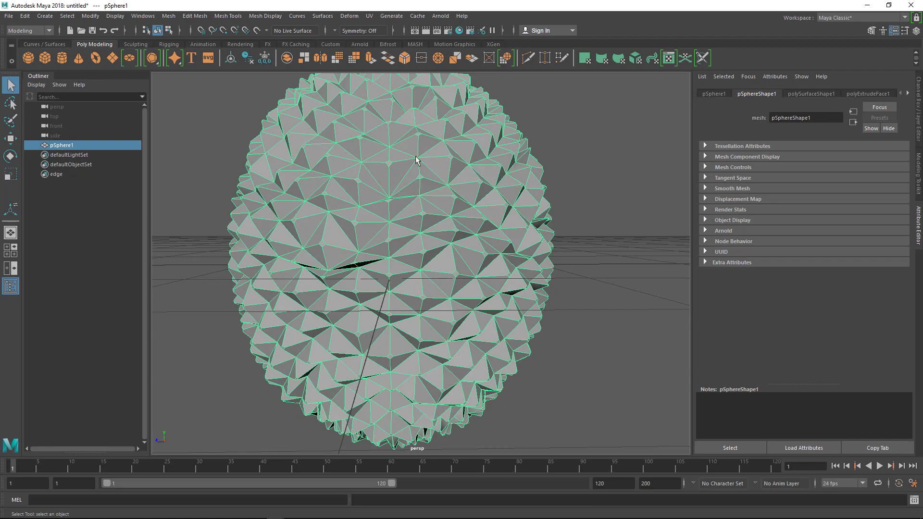
left_click_drag(439, 183, 325, 137, "alt")
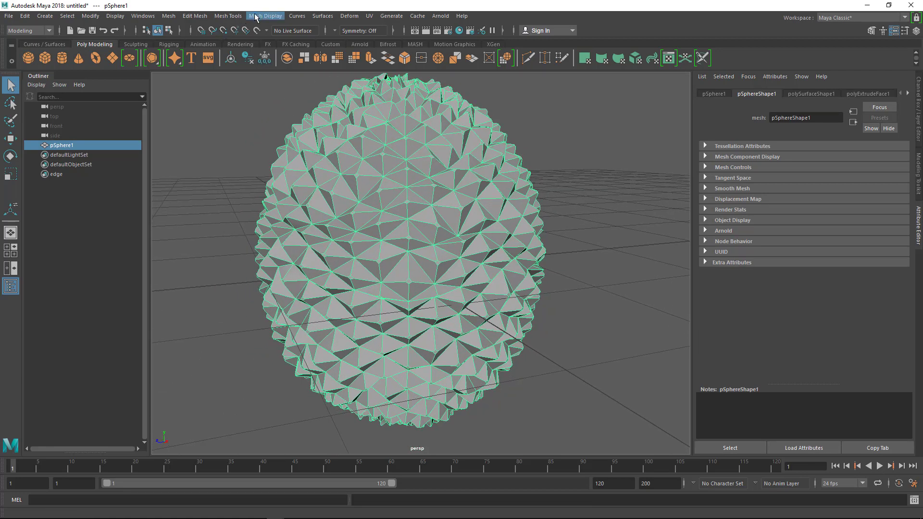
left_click(197, 17)
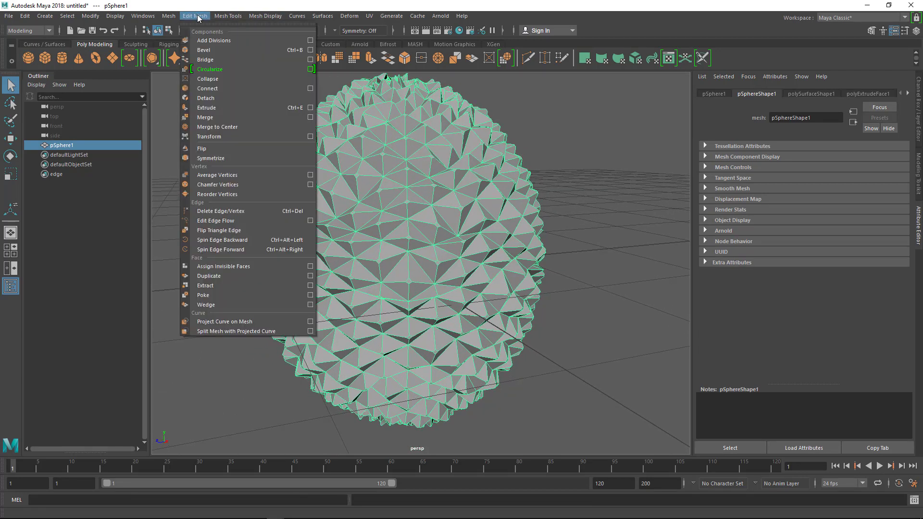
left_click(214, 40)
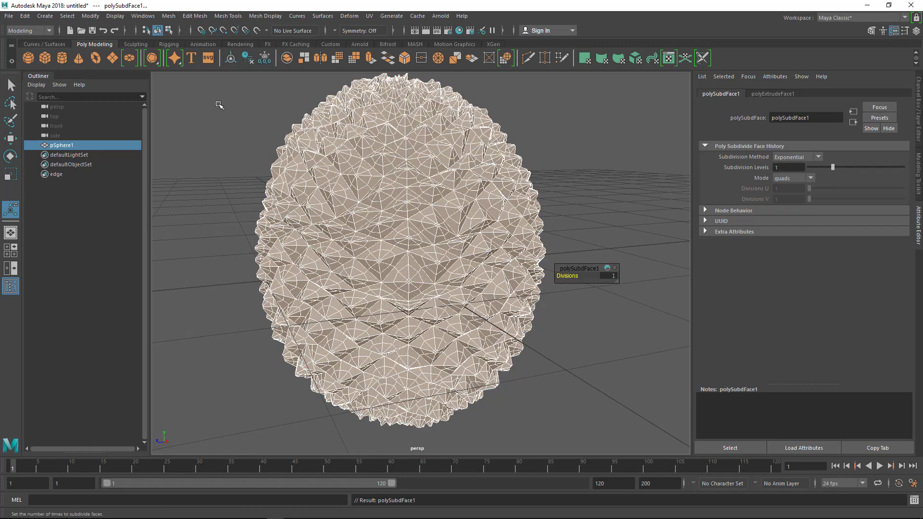
Show the channel attributes in place of the attribute editor, hide the viewport grid and clear the selection
left_click(916, 100)
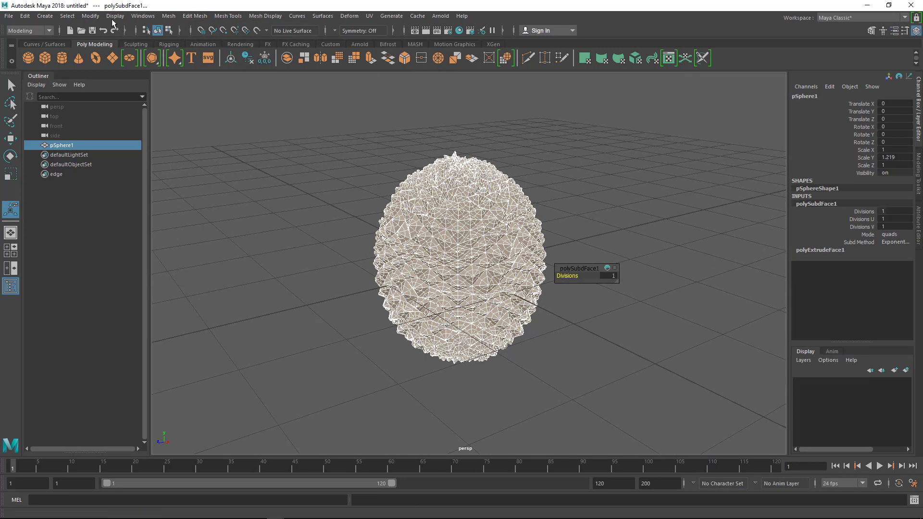
left_click(115, 16)
left_click(120, 39)
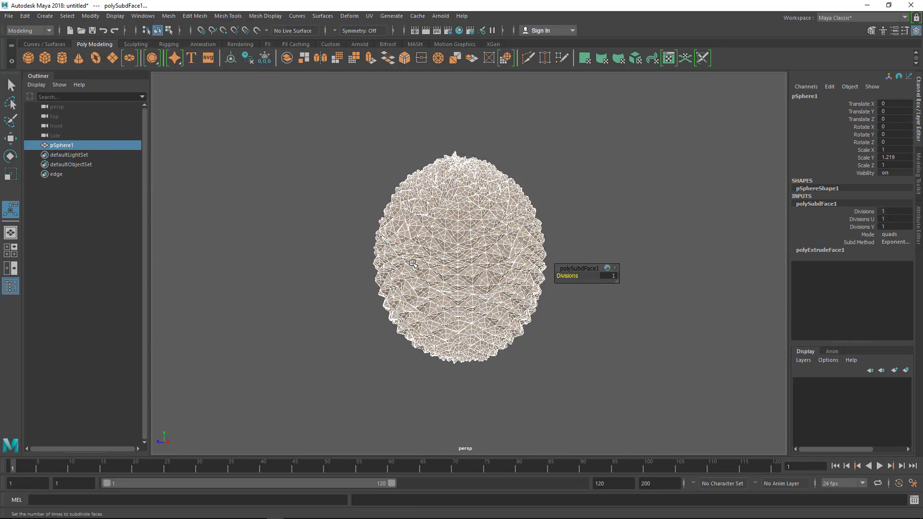
scroll(412, 264, "up", 3)
left_click(618, 229)
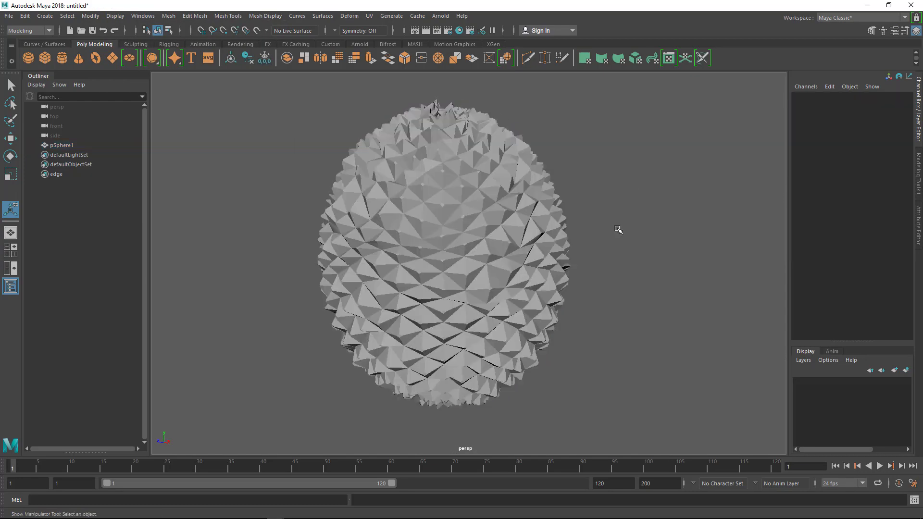
Select the subdivided mesh and turn on its smooth preview
scroll(441, 230, "up", 2)
left_click(441, 229)
scroll(428, 198, "up", 3)
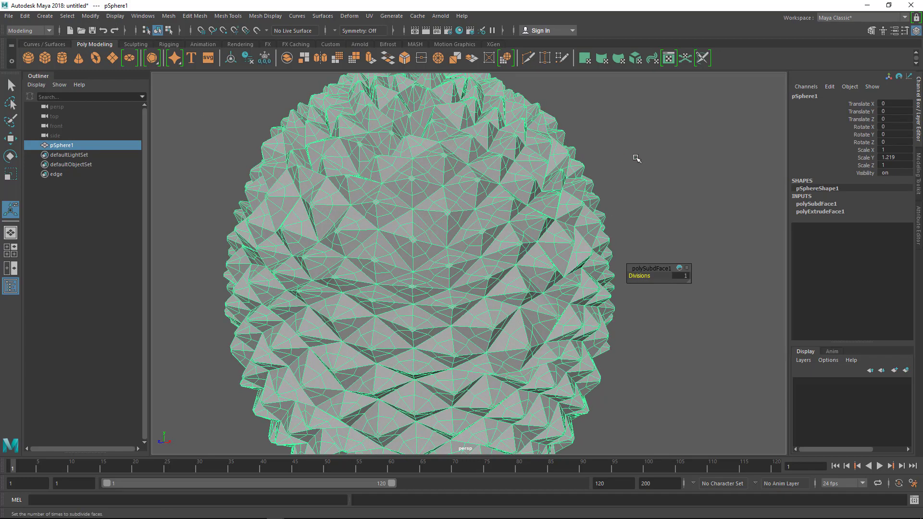
left_click(636, 158)
left_click(511, 205)
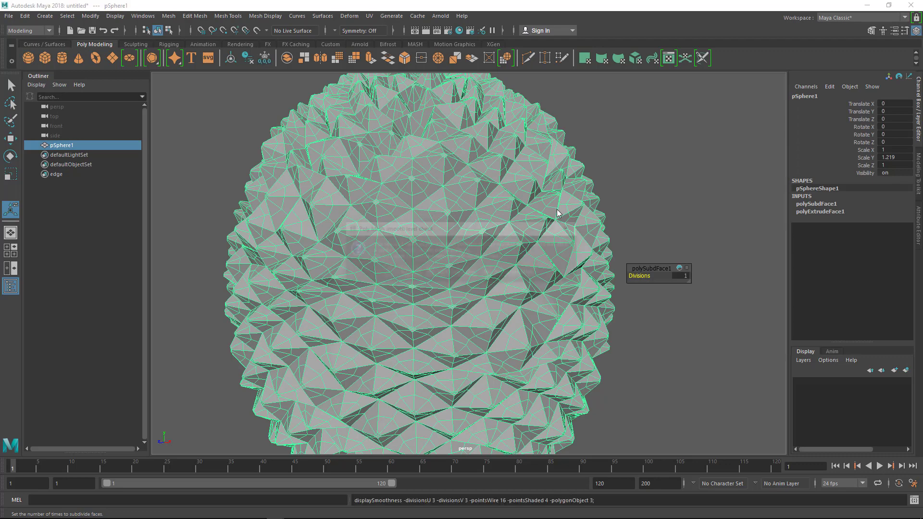
key("3")
left_click(406, 278)
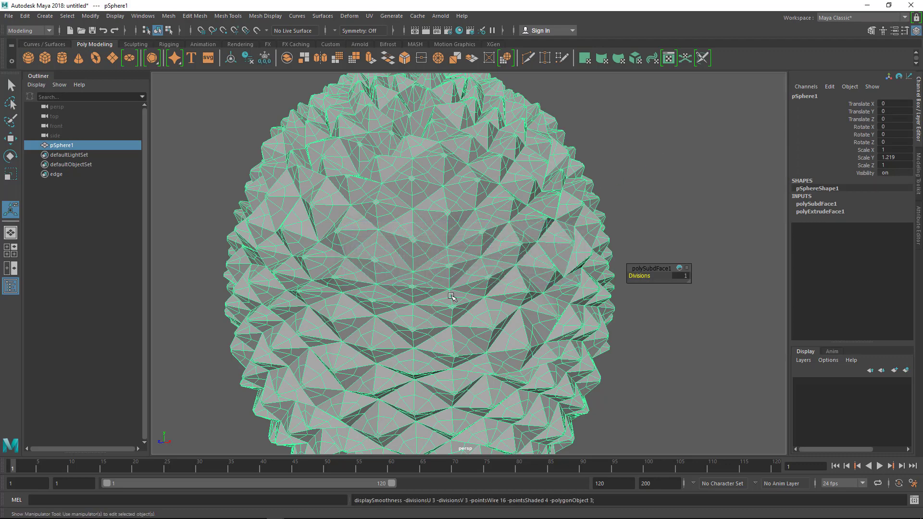
Examine the smoothed, subdivided spikes from near and far, and return the mesh to its unsmoothed display
right_click_drag(693, 216, 166, 265, "alt")
left_click(580, 250)
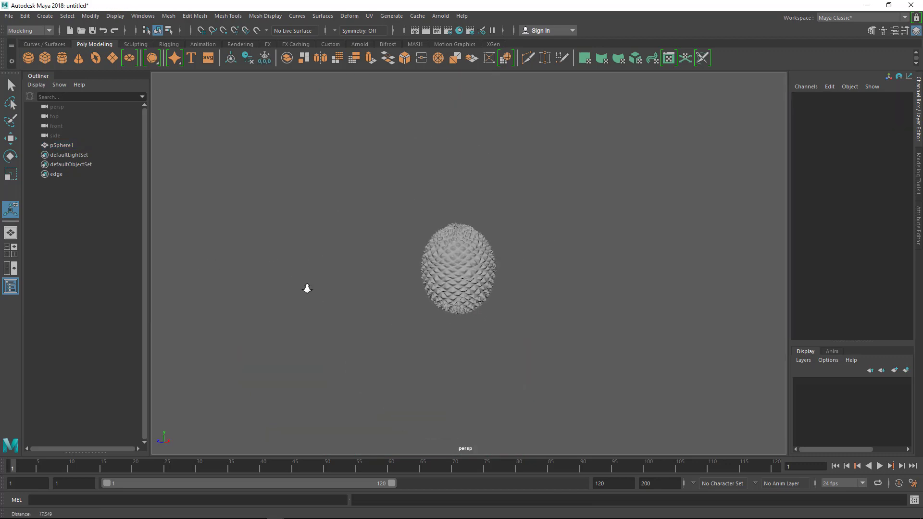
right_click_drag(307, 289, 399, 289, "alt")
left_click_drag(399, 289, 365, 293, "alt")
right_click_drag(366, 294, 517, 346, "alt")
left_click_drag(518, 347, 483, 272, "alt")
left_click(481, 272)
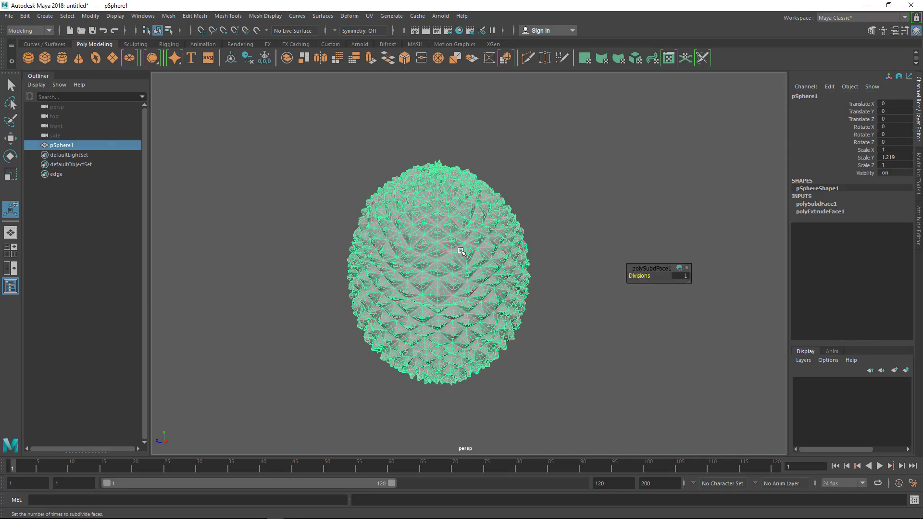
scroll(501, 348, "up", 3)
left_click(606, 282)
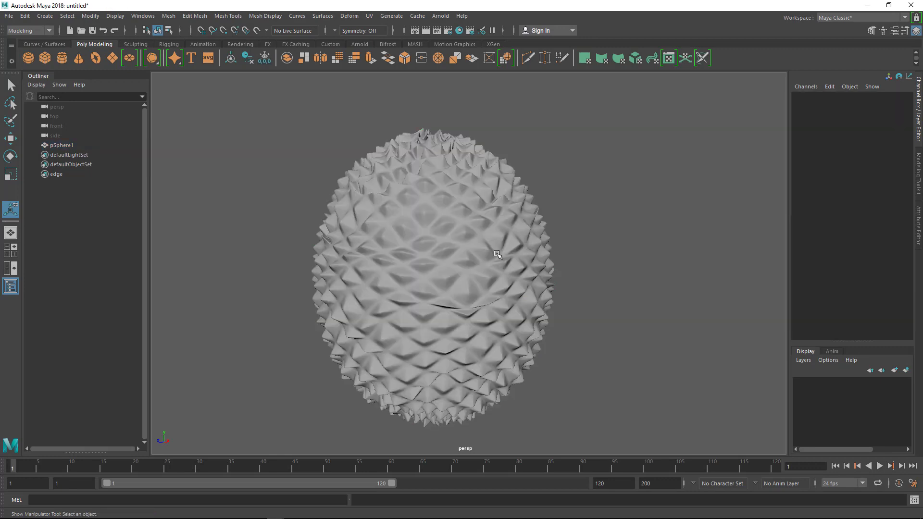
left_click(516, 283)
key("1")
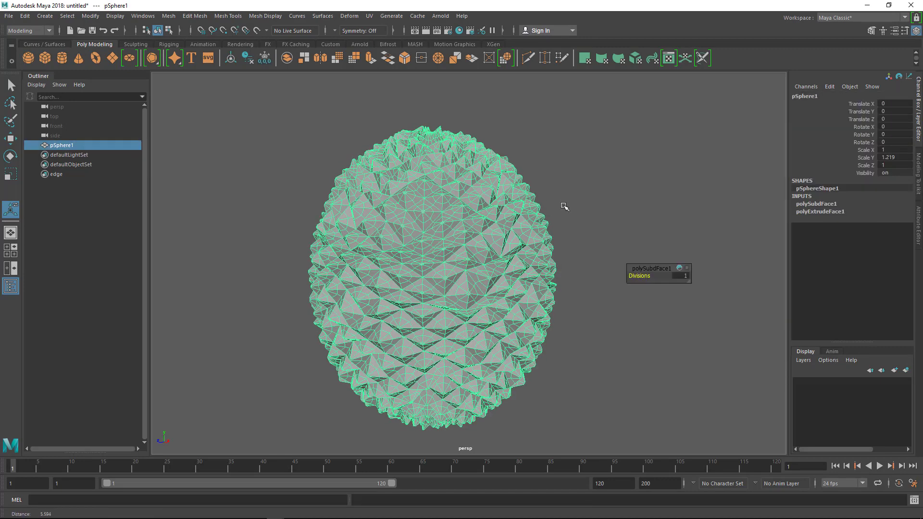
Apply a Texture deformer to the subdivided mesh and assign a Brownian 3D texture to it
left_click(349, 16)
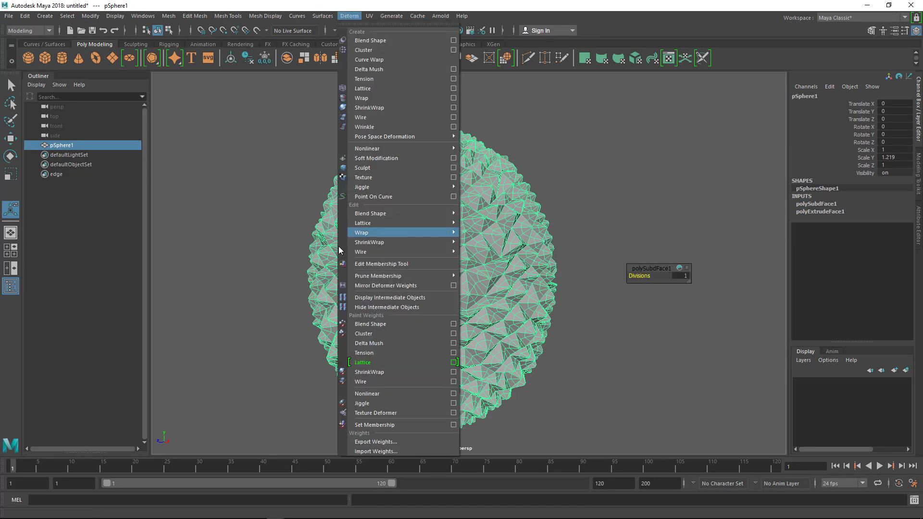
left_click(366, 179)
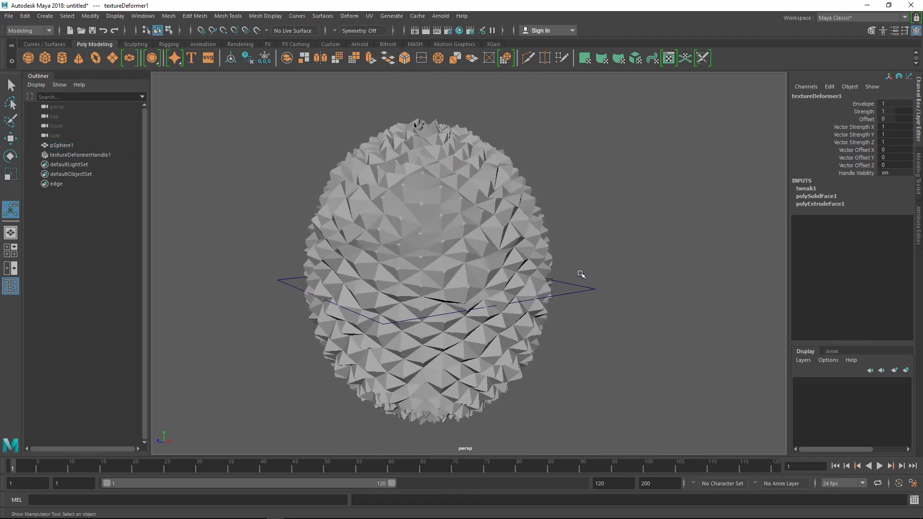
left_click(76, 155)
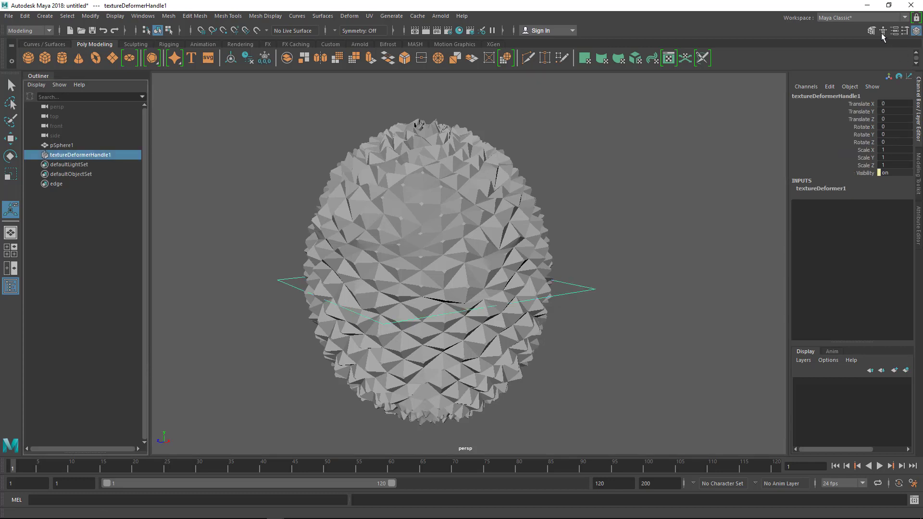
left_click(894, 30)
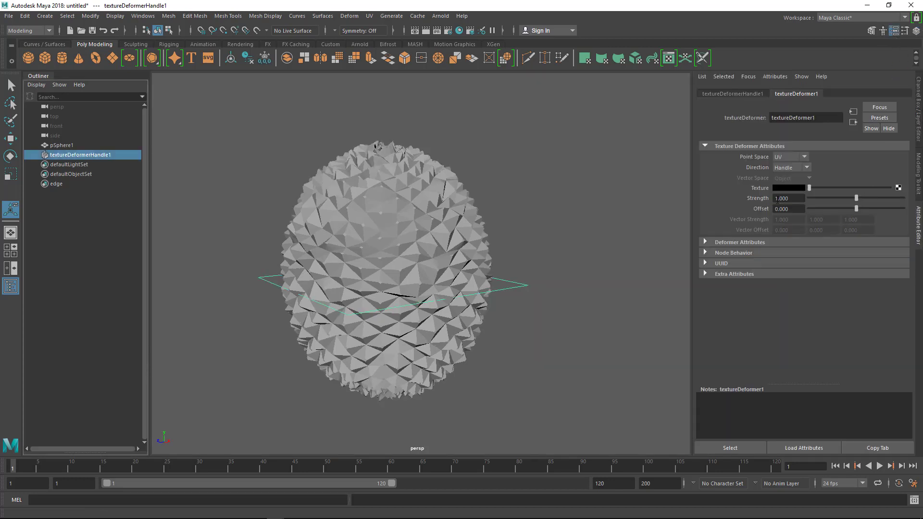
left_click(898, 188)
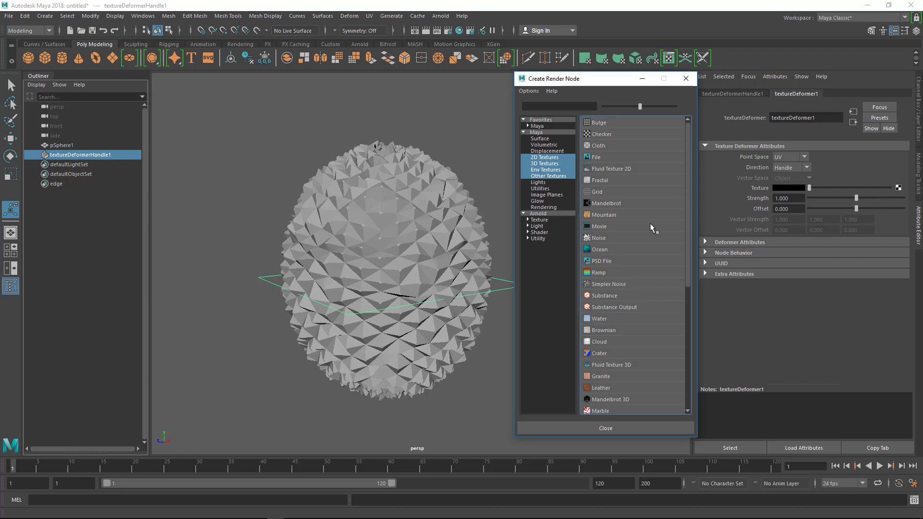
left_click(533, 165)
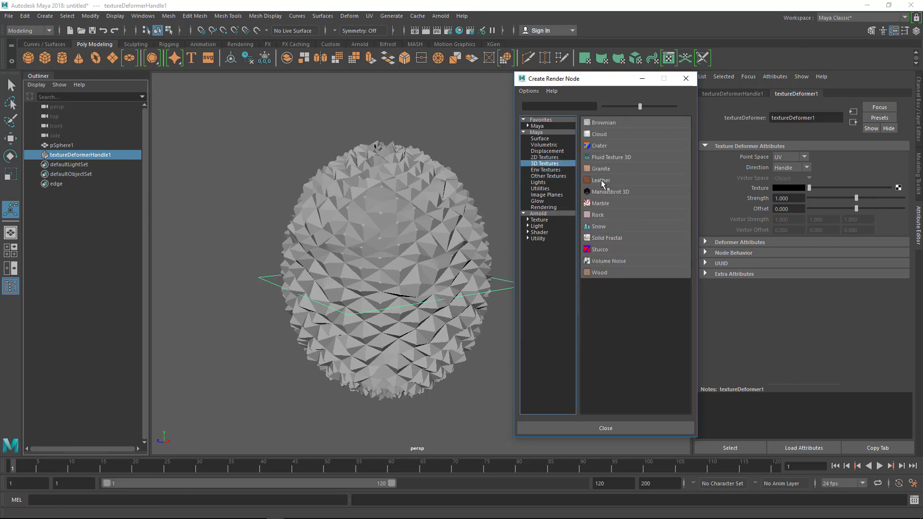
left_click(603, 123)
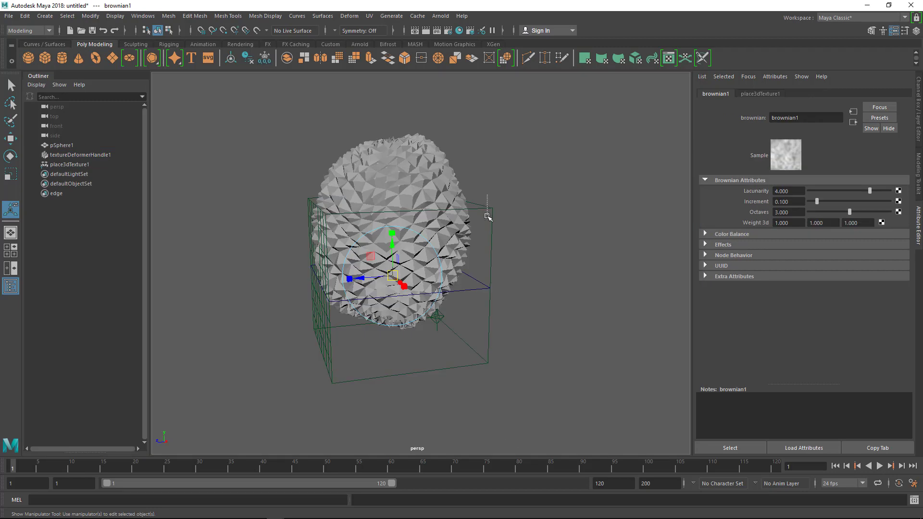
Raise the Brownian texture's 3D placement box to about 0.476 in Y
left_click(488, 216)
left_click_drag(392, 243, 390, 213)
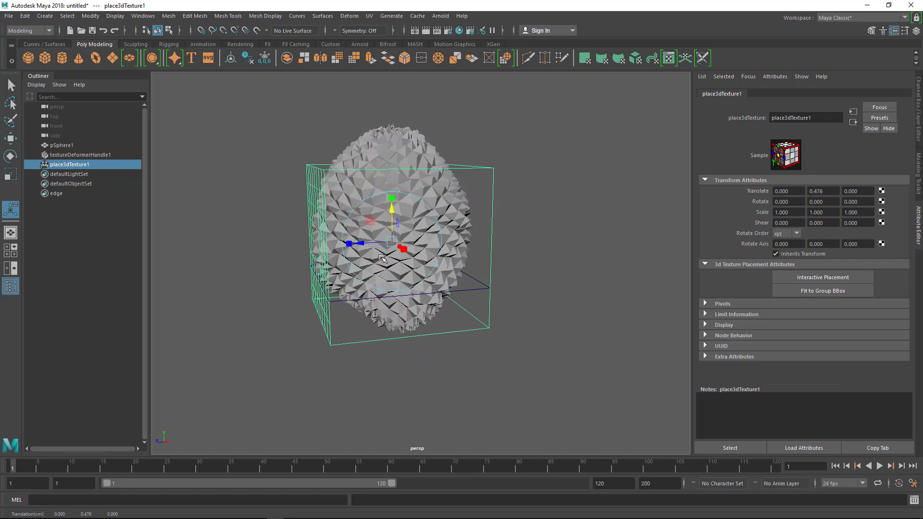
left_click_drag(382, 258, 522, 223, "alt")
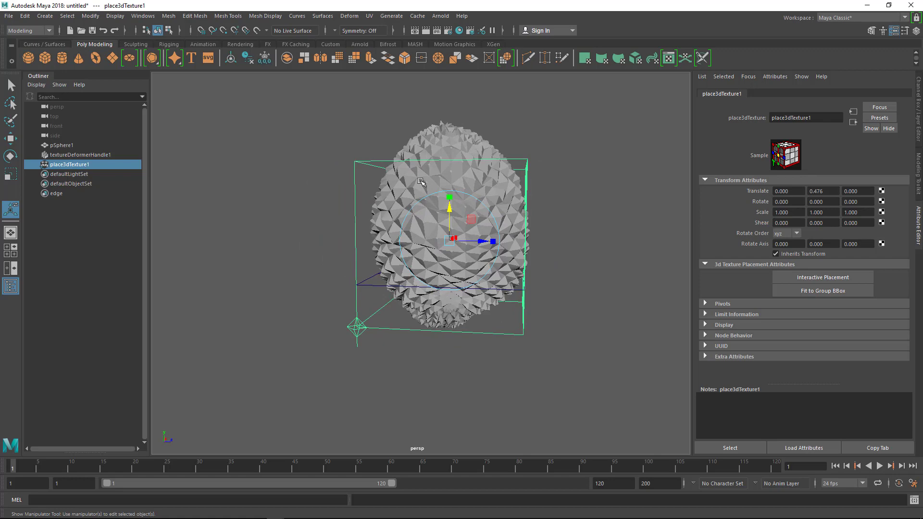
Select the textured mesh and delete its history to bake the Brownian deformation
left_click(422, 183)
left_click_drag(371, 191, 430, 212, "alt")
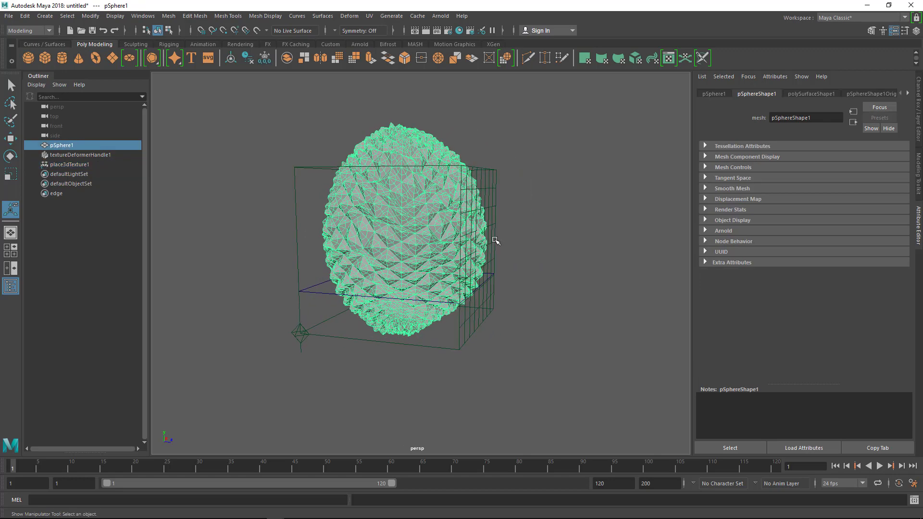
left_click(25, 15)
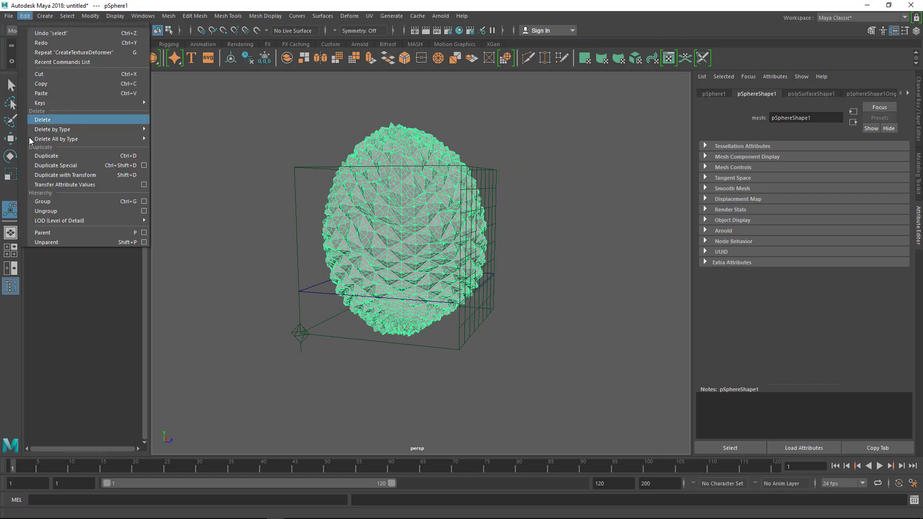
mouse_move(30, 139)
left_click(186, 147)
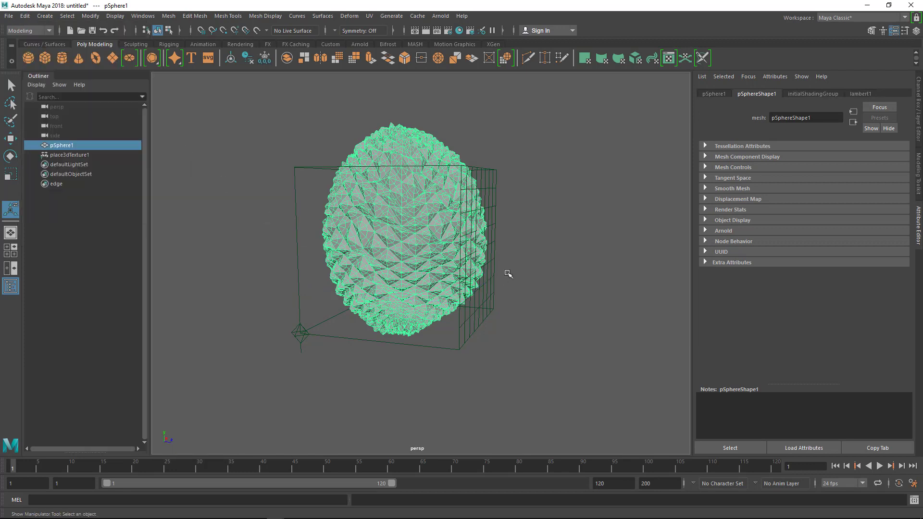
Delete the leftover 3D texture placement box around the fruit
left_click(551, 255)
left_click(303, 345)
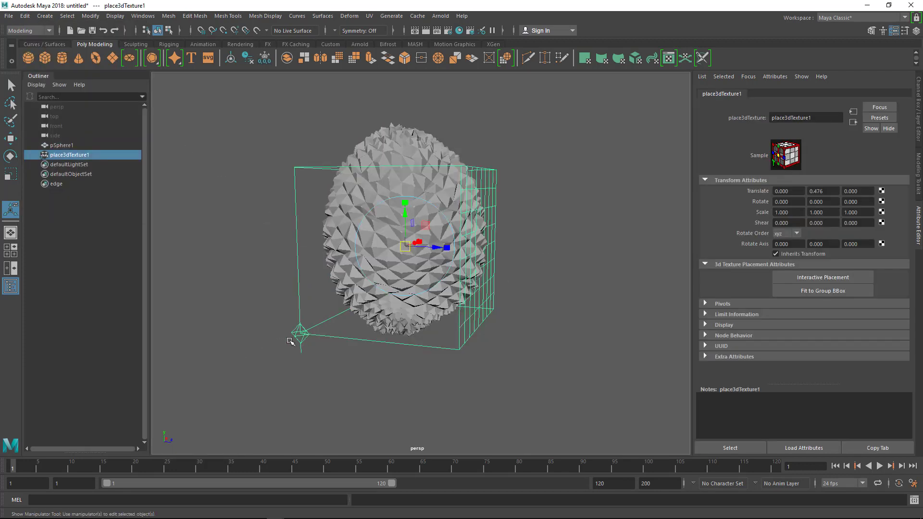
key("Delete")
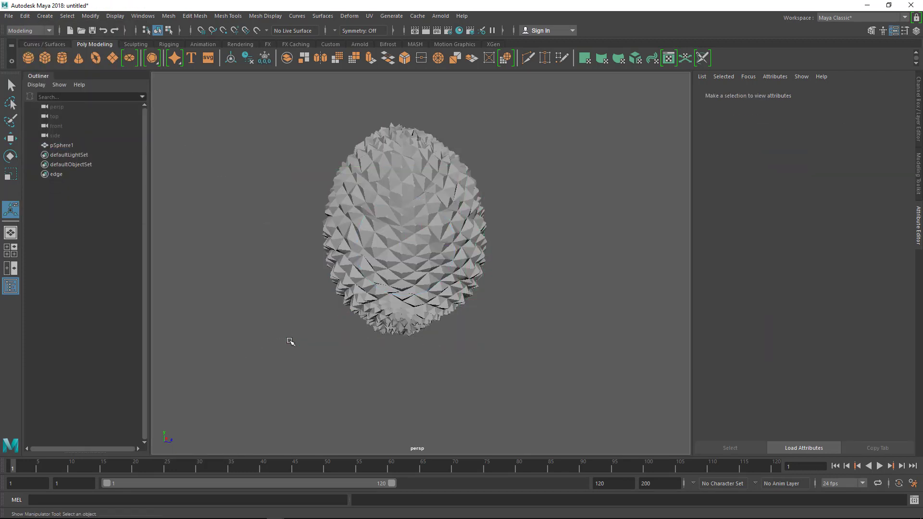
Preview the mesh smoothed, inspect its spikes up close, and compare them with the lychee01.jpg reference photo in Photos before returning to Maya
left_click(456, 274)
left_click_drag(439, 319, 383, 332, "alt")
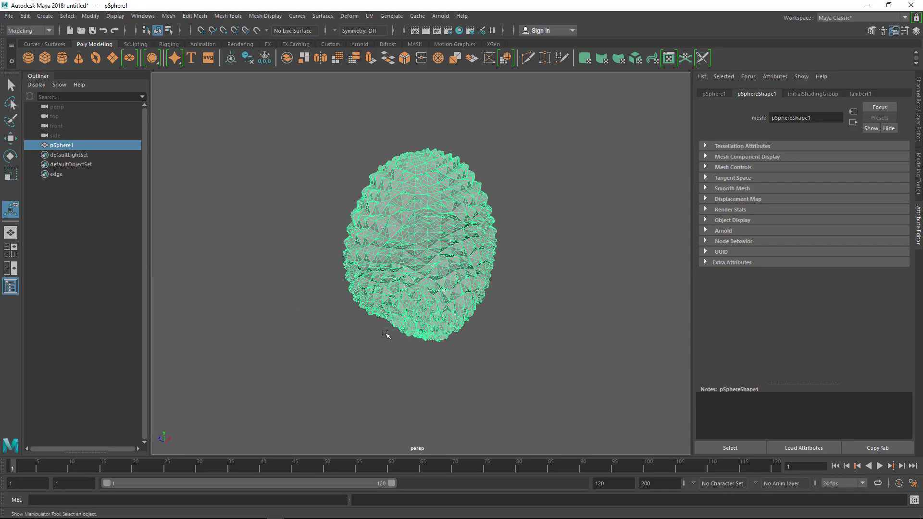
left_click(352, 345)
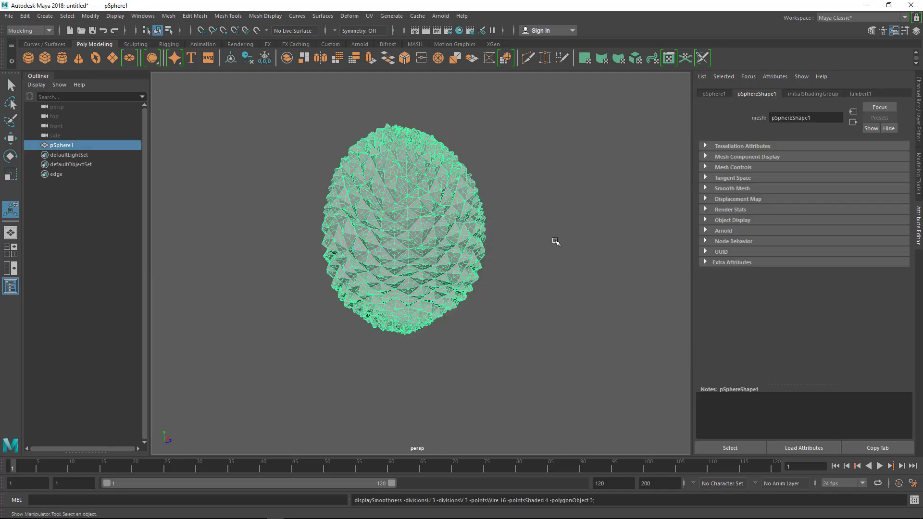
left_click(556, 241)
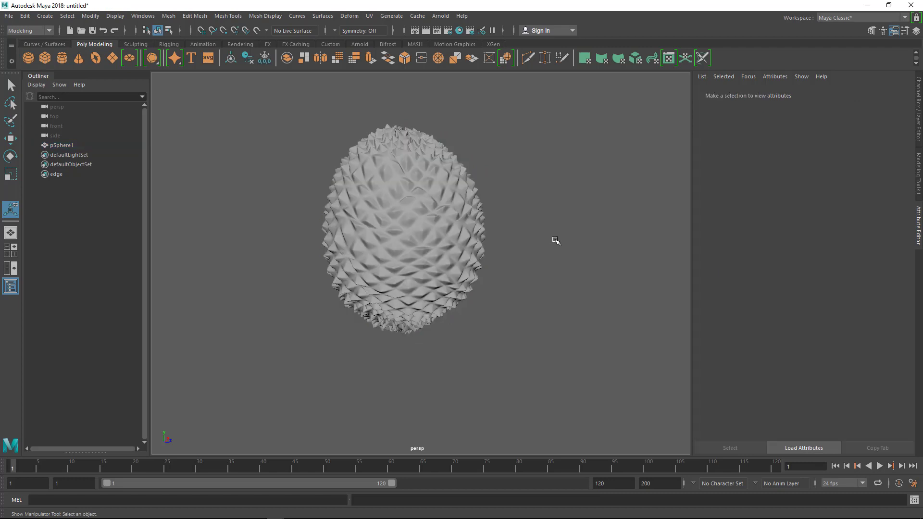
right_click_drag(543, 266, 436, 291, "alt")
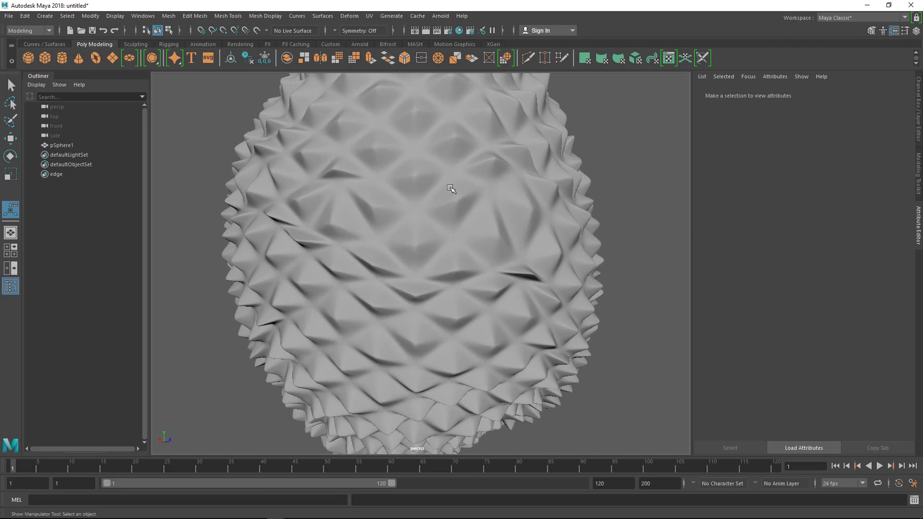
key("alt+Tab")
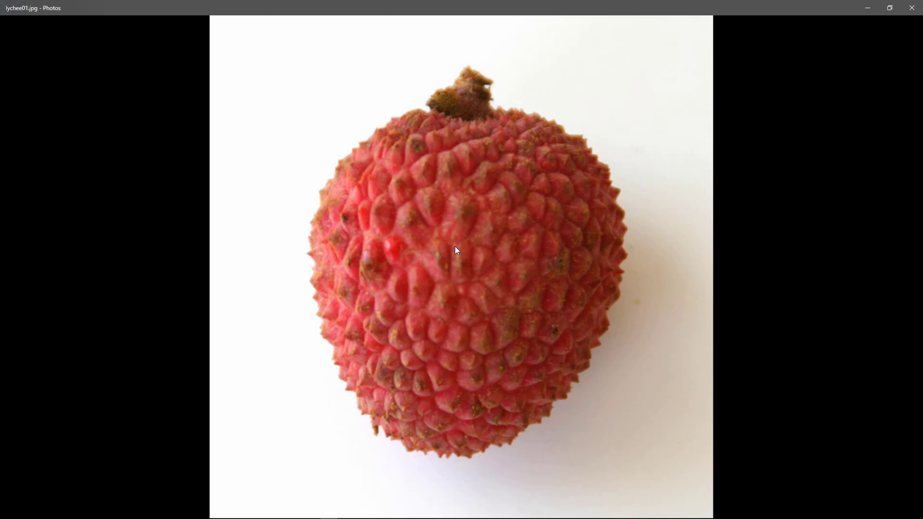
key("alt+Tab")
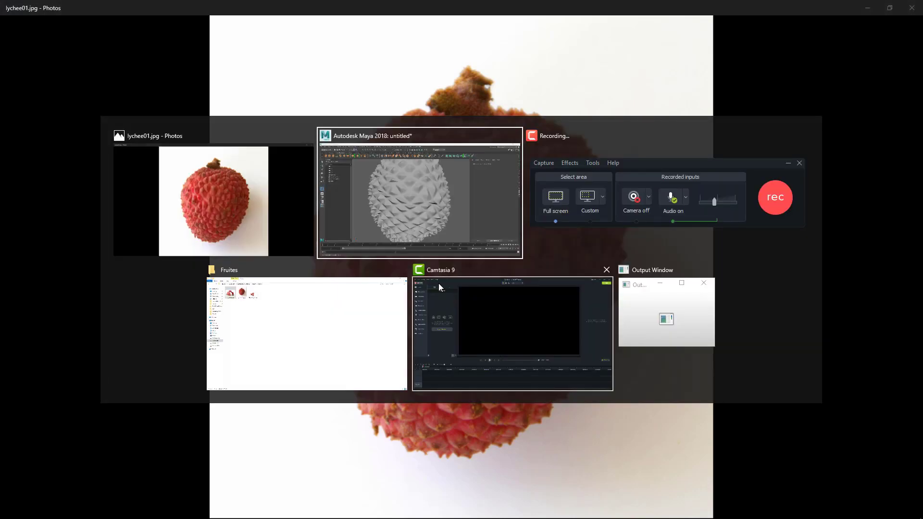
Pull individual spikes around the fruit's body into irregular positions with the Grab sculpting tool, using a small brush
left_click(406, 255)
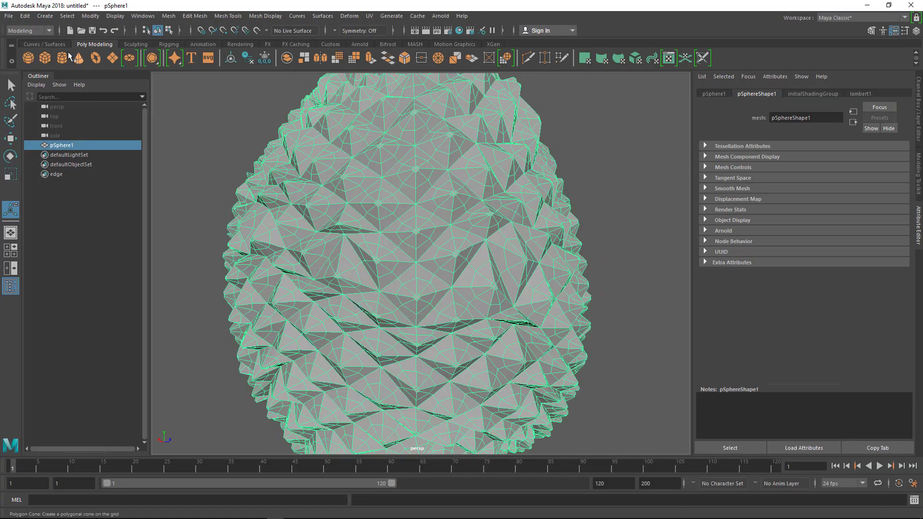
left_click(135, 44)
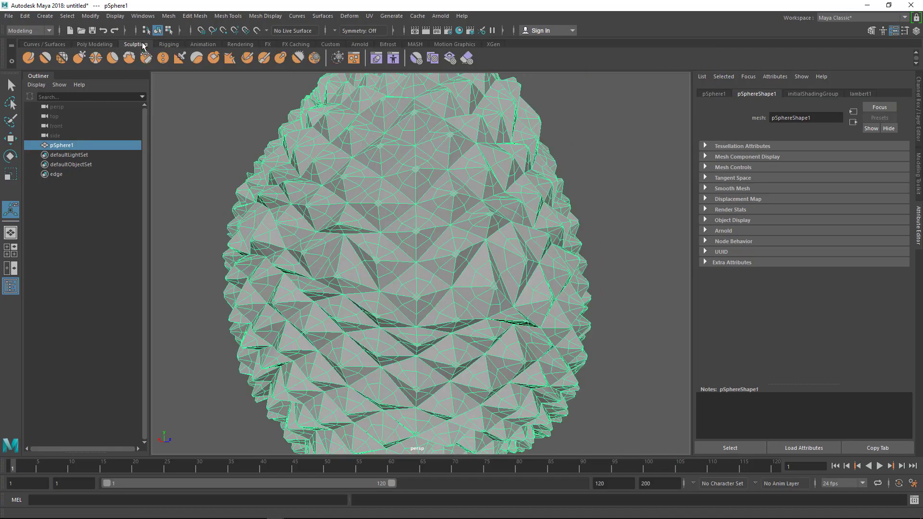
left_click(77, 59)
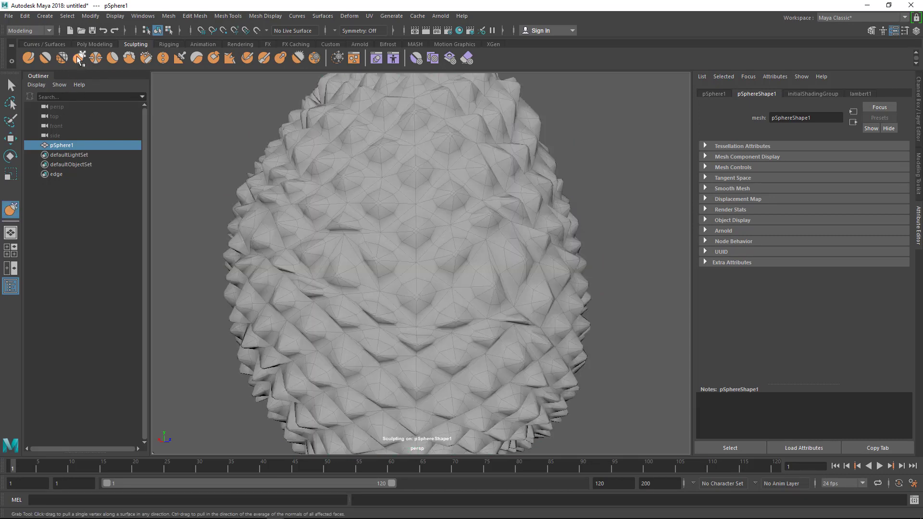
scroll(396, 258, "up", 2)
mouse_move(424, 251)
left_mouse_down()
mouse_move(405, 251)
mouse_move(425, 251)
left_mouse_up()
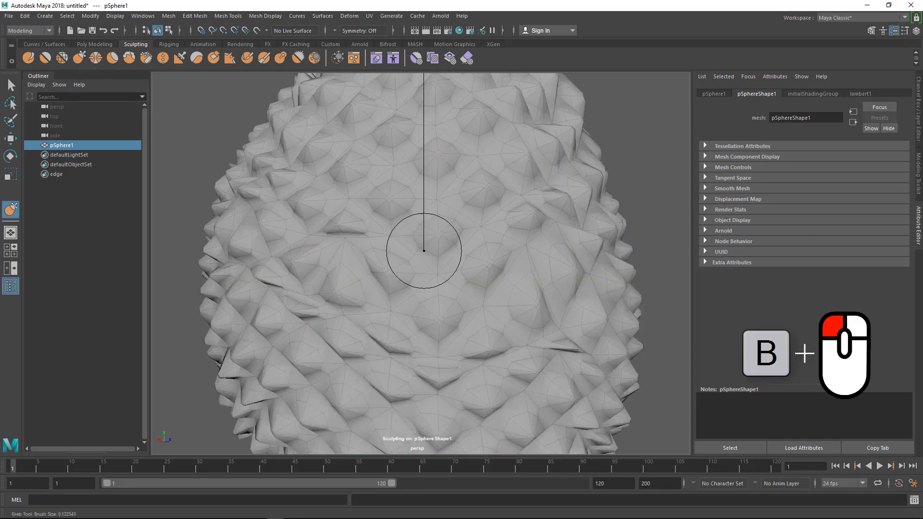
mouse_move(409, 237)
left_mouse_down()
mouse_move(359, 262)
mouse_move(364, 256)
left_mouse_up()
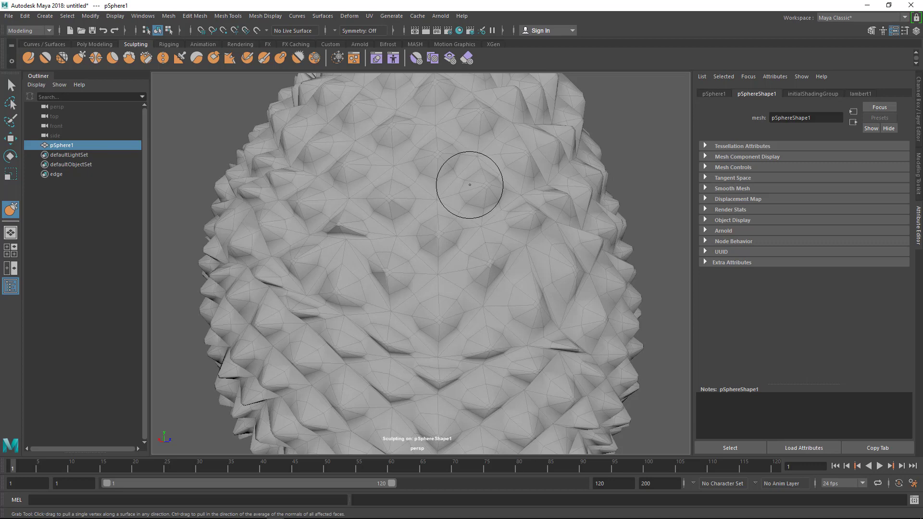
right_click_drag(452, 240, 412, 251, "alt")
left_click_drag(412, 251, 458, 245, "alt")
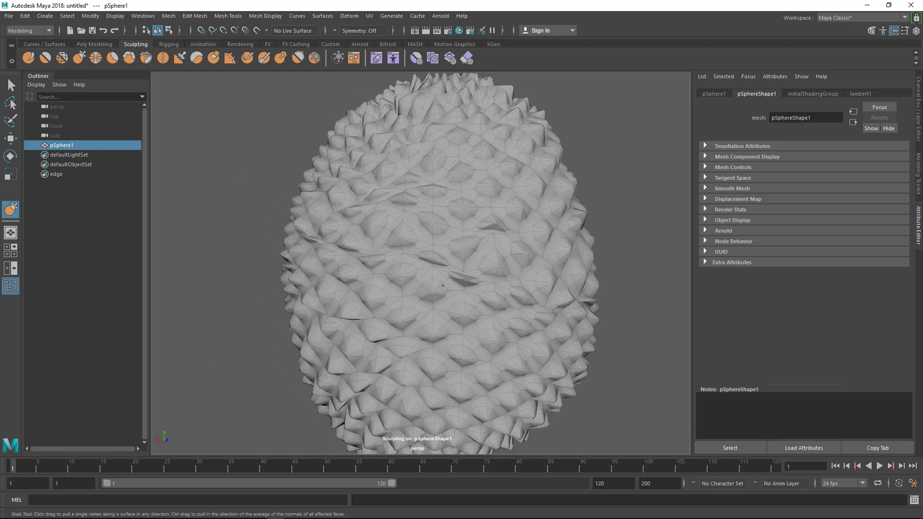
left_click_drag(368, 309, 425, 283, "alt")
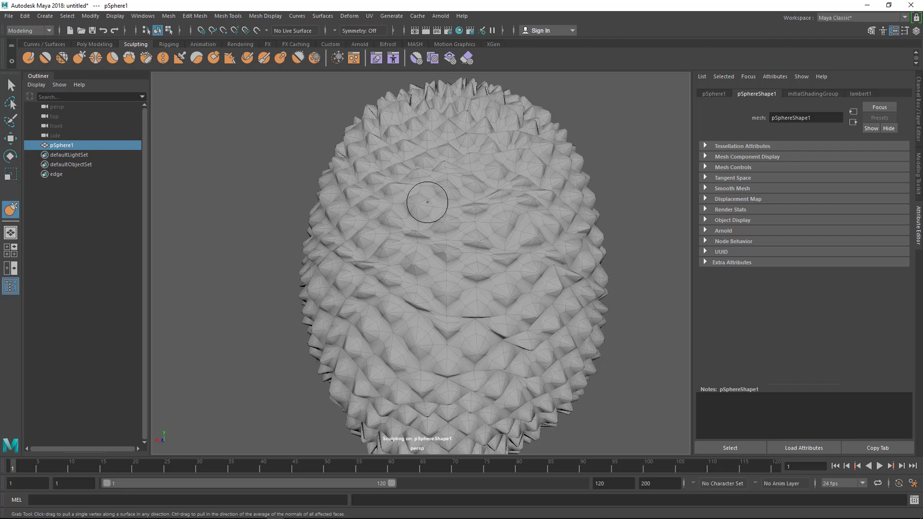
left_click_drag(429, 172, 446, 319, "alt")
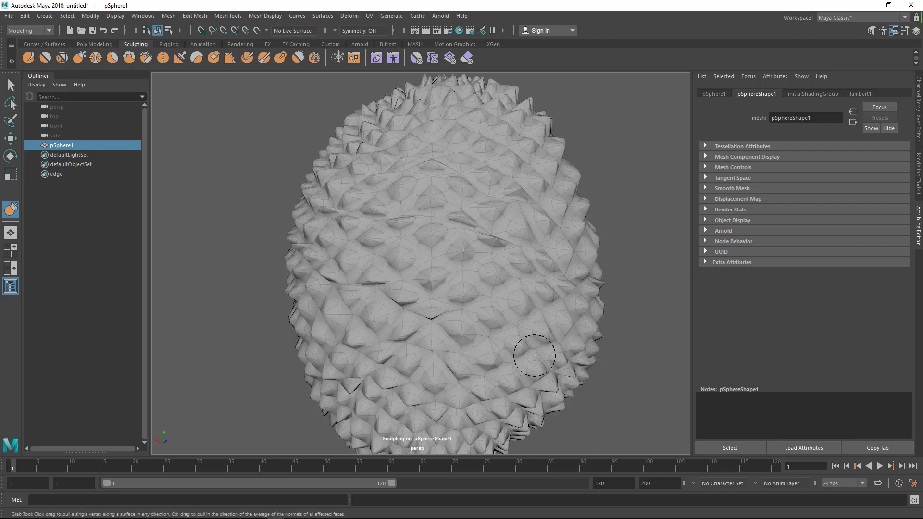
mouse_move(535, 355)
left_mouse_down("alt")
mouse_move(532, 330)
mouse_move(473, 305)
left_mouse_up("alt")
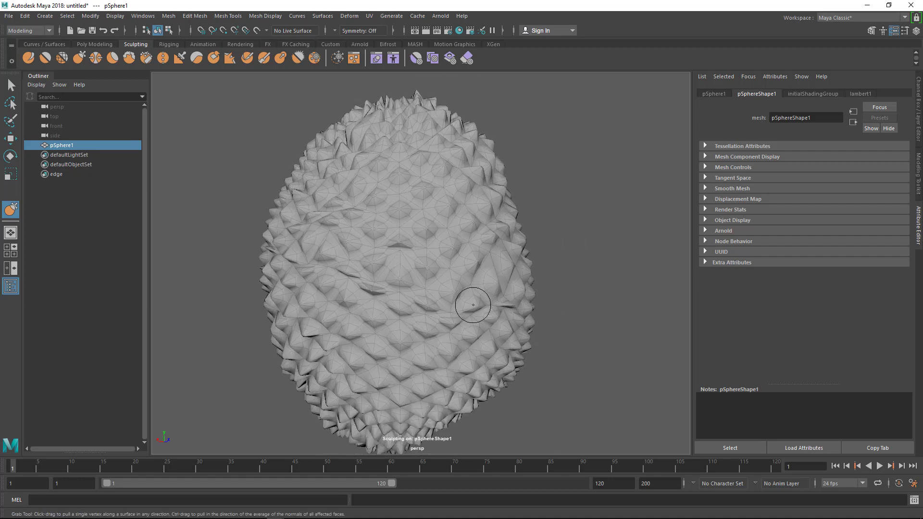
Apply Smooth to the sculpted fruit mesh with one division level
key("q")
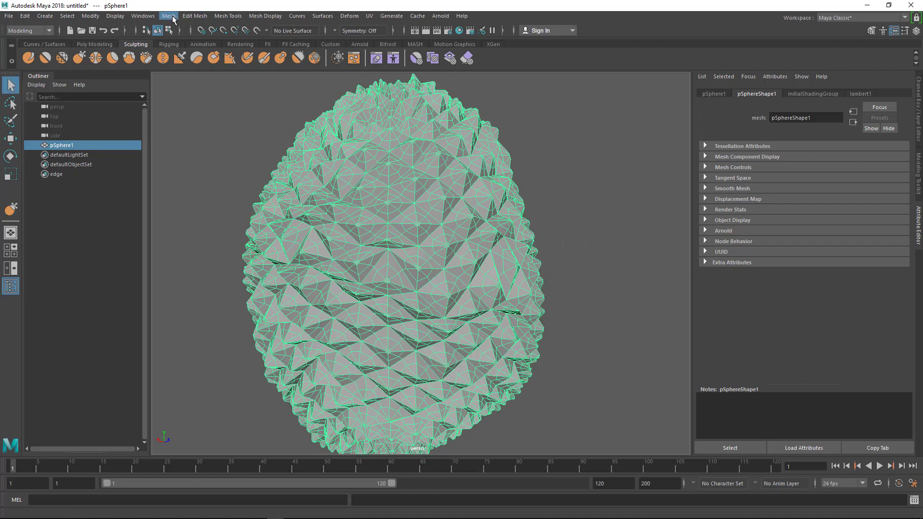
left_click(174, 19)
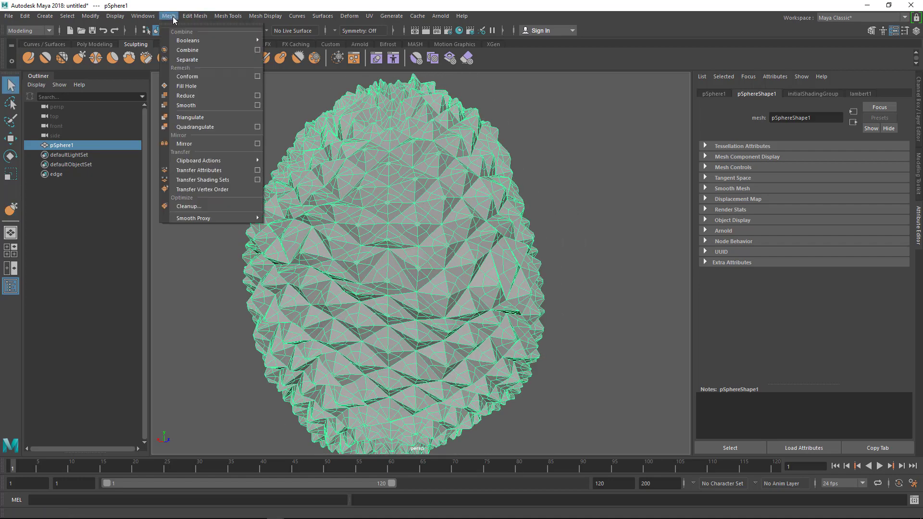
left_click(196, 107)
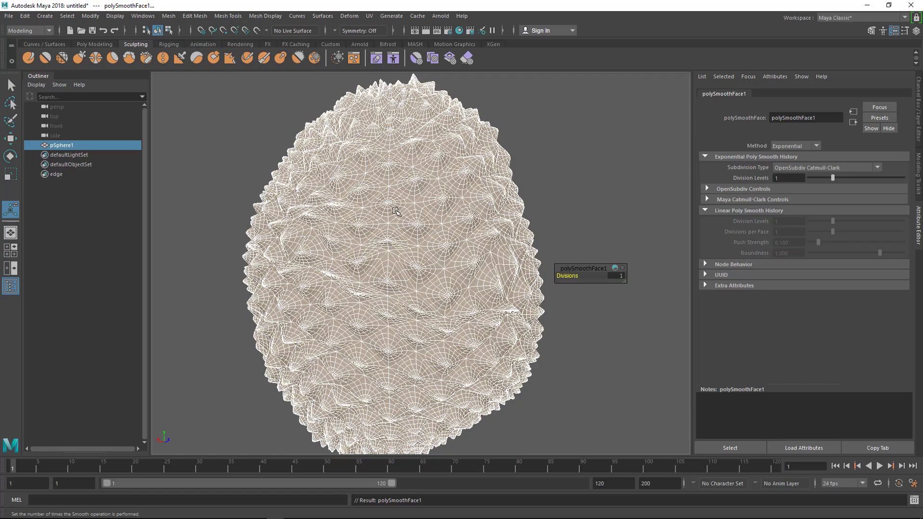
scroll(375, 223, "up", 5)
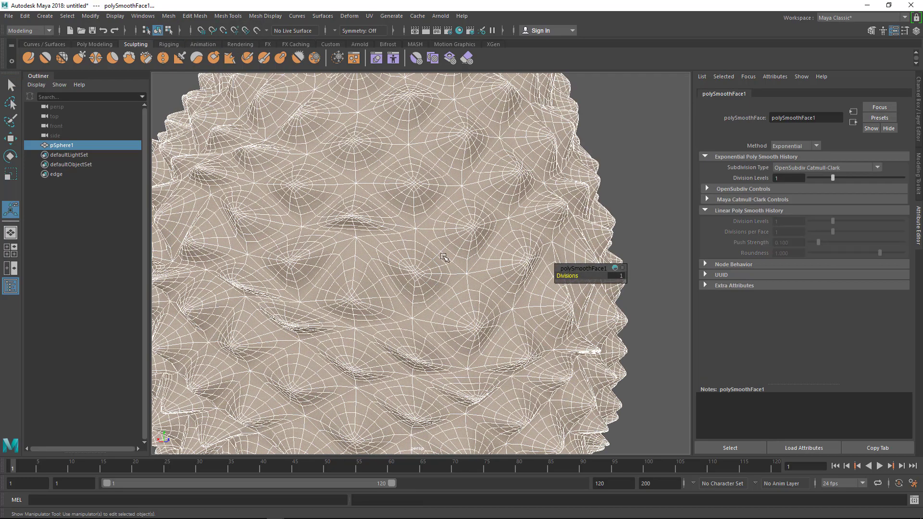
scroll(395, 266, "down", 5)
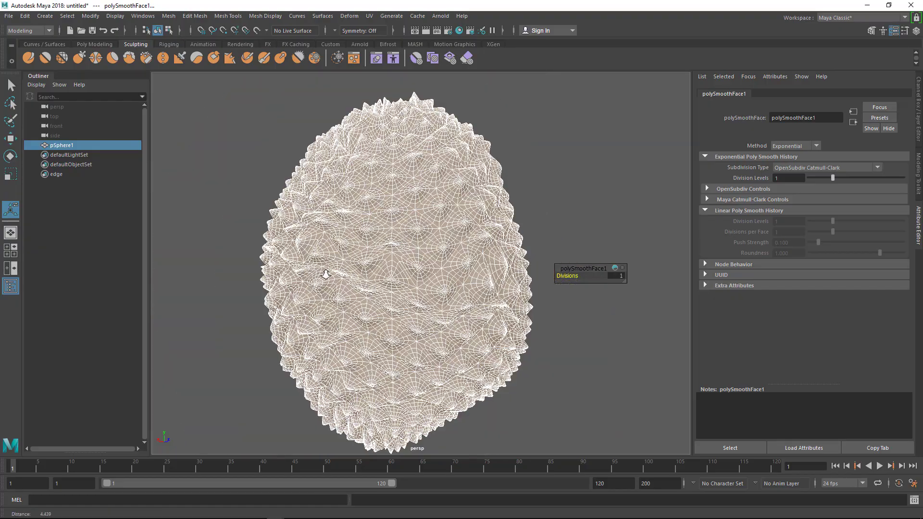
scroll(422, 273, "up", 2)
scroll(422, 272, "down", 2)
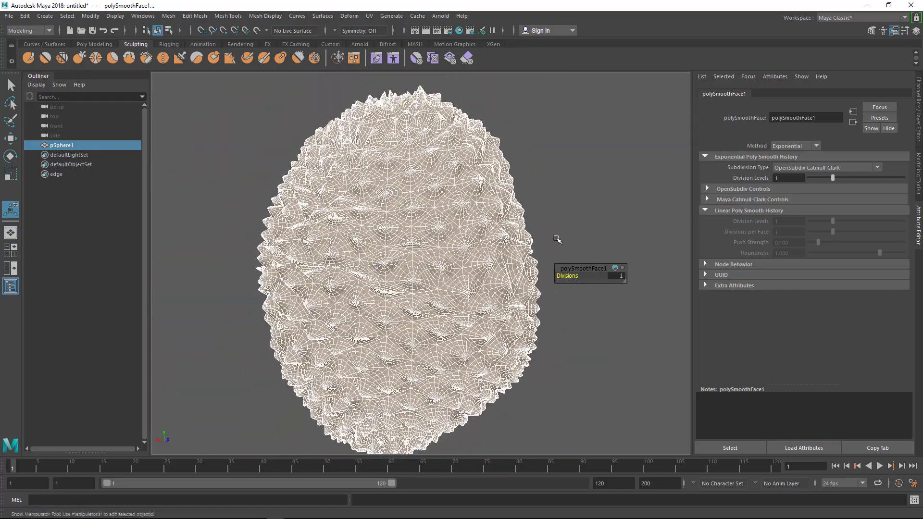
Examine the deselected, smoothed fruit from several sides and from above, checking the spikes around the top pole
key("q")
left_click(566, 206)
scroll(256, 255, "down", 8)
mouse_move(321, 260)
left_mouse_down("alt")
mouse_move(256, 257)
mouse_move(325, 257)
left_mouse_up("alt")
scroll(258, 266, "down", 5)
left_click_drag(258, 267, 483, 268, "alt")
scroll(529, 313, "up", 3)
scroll(529, 313, "up", 3)
left_click_drag(529, 314, 437, 268, "alt")
scroll(437, 268, "up", 2)
middle_click_drag(379, 224, 374, 269, "alt")
left_click_drag(374, 269, 420, 279, "alt")
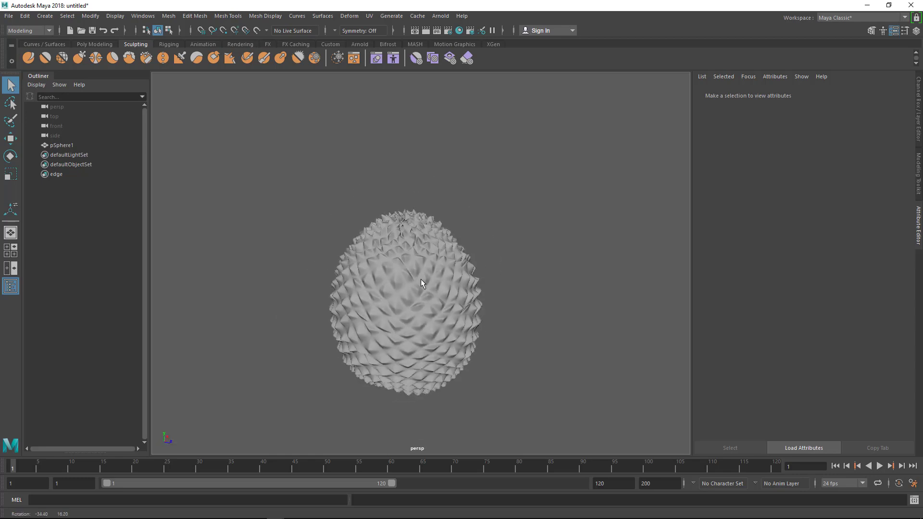
scroll(482, 246, "up", 5)
left_click_drag(482, 246, 462, 332, "alt")
left_click_drag(413, 289, 394, 245, "alt")
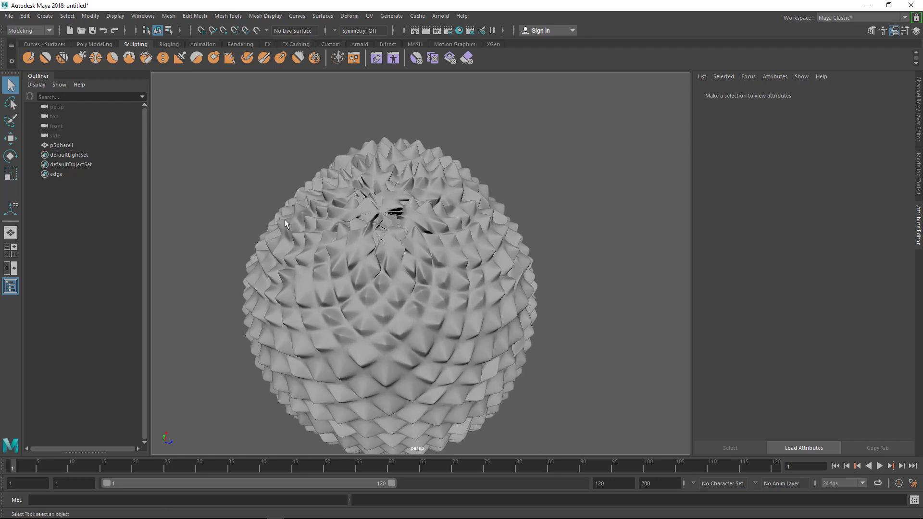
scroll(358, 201, "up", 5)
Even out the tangled, overlapping spikes at the fruit's top pole with the Smooth sculpting tool
left_click(308, 179)
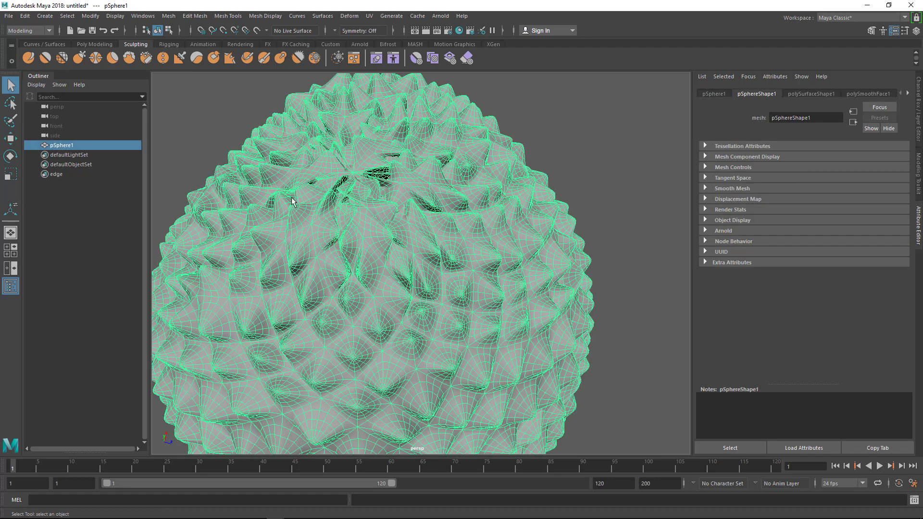
key("1")
mouse_move(385, 225)
left_mouse_down("alt")
mouse_move(380, 214)
mouse_move(386, 223)
left_mouse_up("alt")
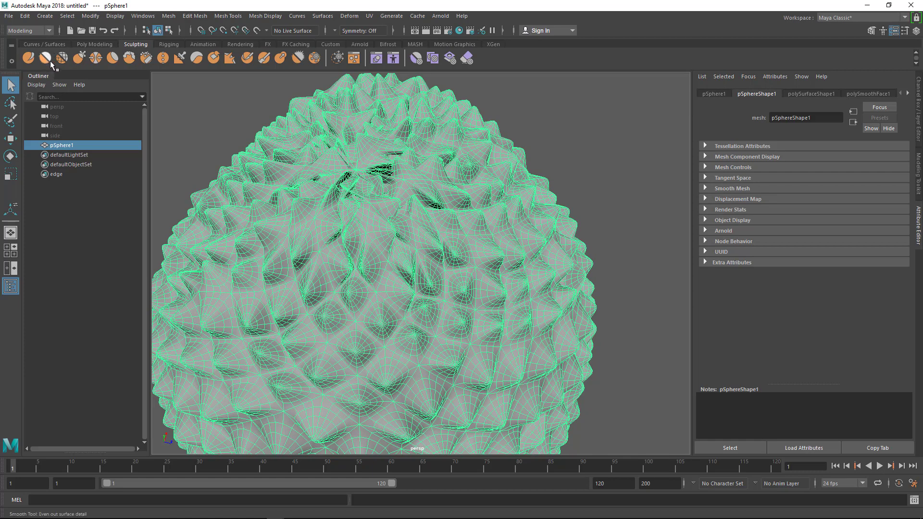
left_click(45, 60)
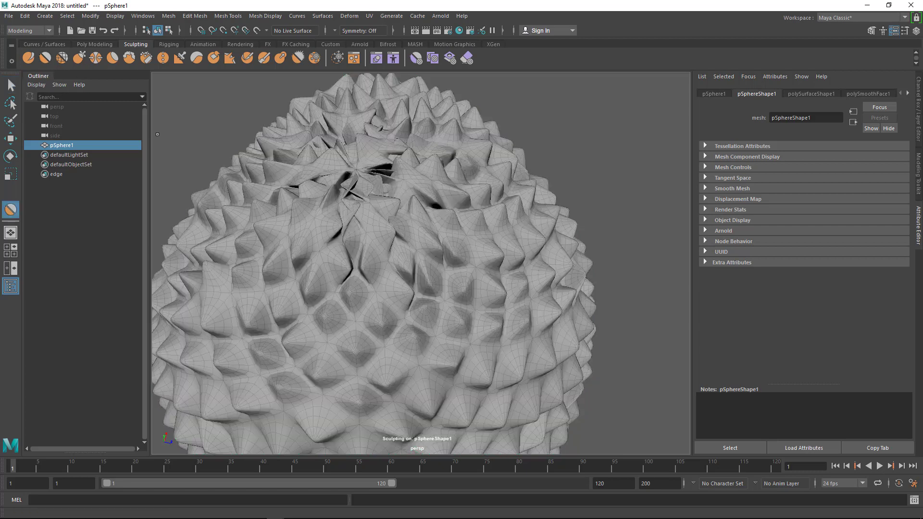
left_click(390, 200, "shift")
mouse_move(389, 200)
left_mouse_down("shift")
mouse_move(311, 161)
mouse_move(352, 140)
mouse_move(339, 154)
mouse_move(371, 173)
mouse_move(391, 164)
mouse_move(395, 114)
mouse_move(310, 145)
mouse_move(289, 195)
mouse_move(309, 190)
mouse_move(337, 231)
mouse_move(421, 200)
mouse_move(417, 180)
mouse_move(371, 151)
left_mouse_up("shift")
scroll(408, 204, "down", 3)
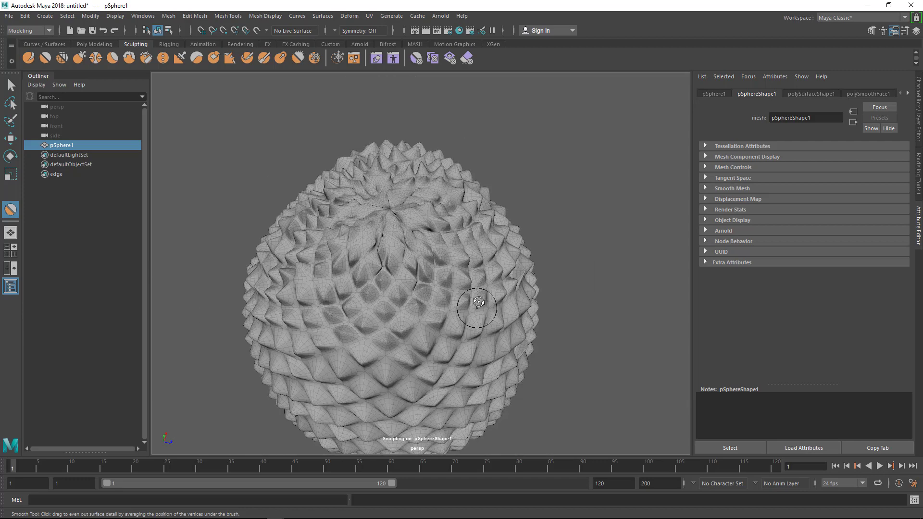
Even out the pinched spikes at and around the fruit's bottom pole with the Smooth sculpting tool
scroll(433, 202, "down", 4)
left_click_drag(337, 360, 340, 317, "alt")
scroll(343, 298, "up", 3)
middle_click_drag(344, 289, 347, 210, "alt")
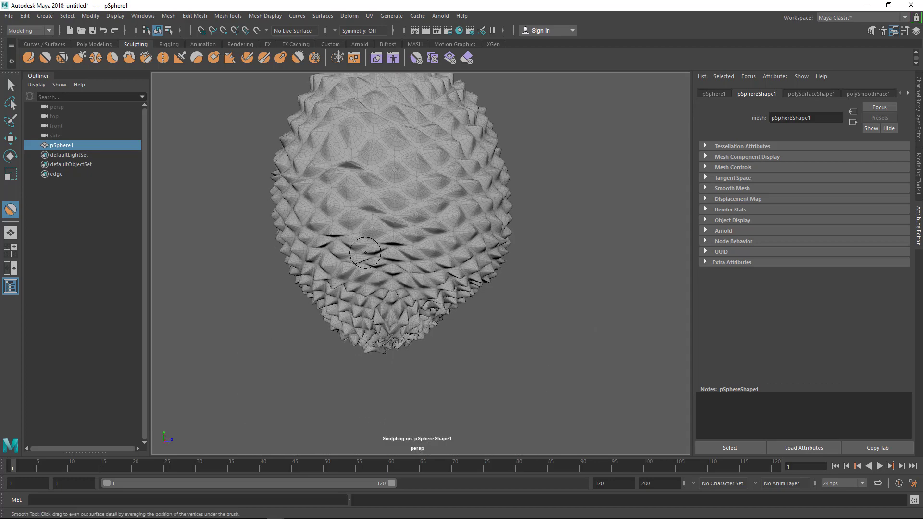
left_click_drag(348, 210, 354, 158, "alt")
scroll(361, 266, "up", 1)
middle_click_drag(361, 266, 367, 243, "alt")
left_click_drag(367, 242, 339, 231, "alt")
scroll(358, 279, "up", 3)
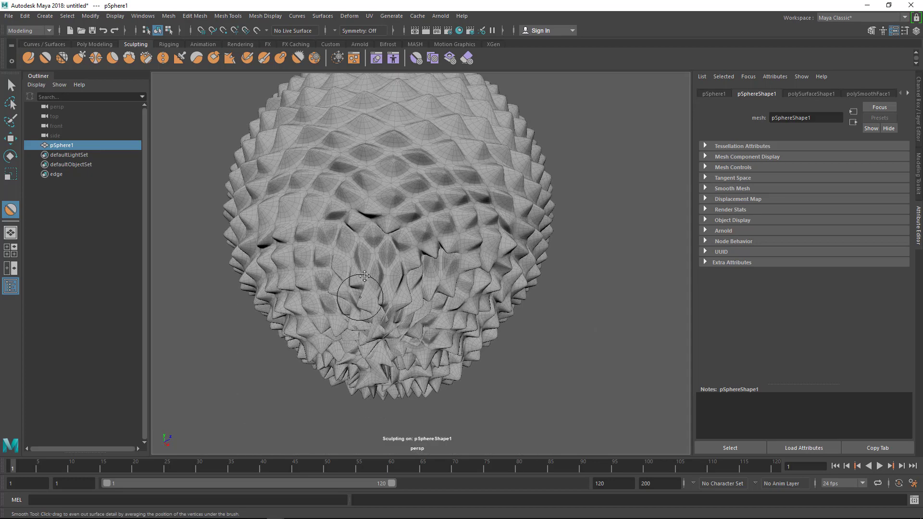
key("Caps_Lock")
middle_click_drag(367, 292, 367, 259, "alt")
left_click_drag(378, 309, 390, 306)
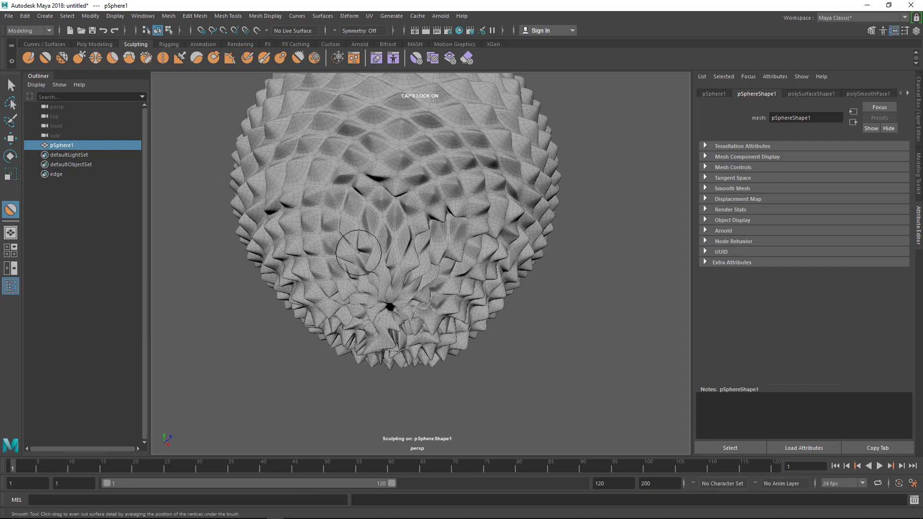
left_click_drag(360, 256, 355, 298)
mouse_move(401, 261)
left_mouse_down()
mouse_move(402, 318)
mouse_move(455, 327)
mouse_move(381, 340)
left_mouse_up()
mouse_move(442, 310)
left_mouse_down()
mouse_move(339, 278)
mouse_move(270, 210)
left_mouse_up()
mouse_move(452, 185)
left_mouse_down()
mouse_move(473, 165)
mouse_move(464, 202)
mouse_move(433, 182)
mouse_move(450, 205)
left_mouse_up()
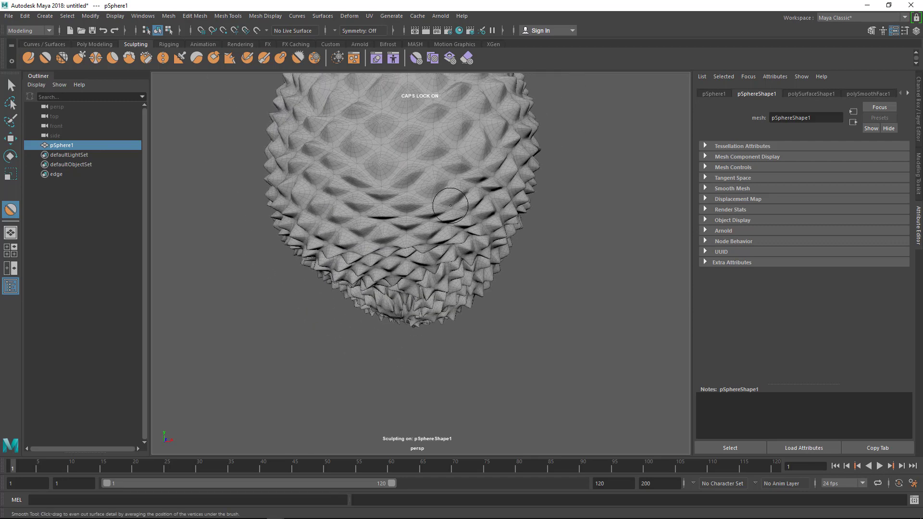
Leave sculpting, deselect the fruit, and examine its overall form from different sides
scroll(581, 243, "down", 3)
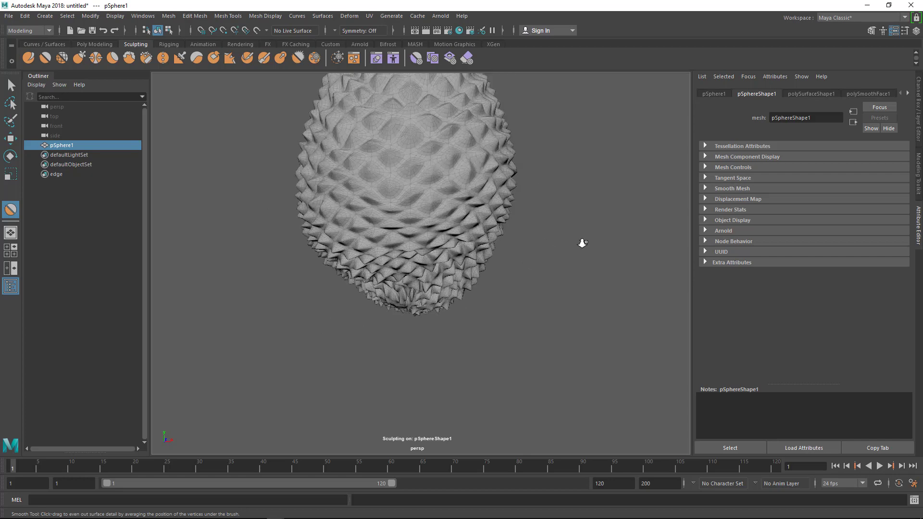
key("q")
left_click(567, 239)
scroll(567, 239, "down", 5)
left_click_drag(328, 237, 462, 260, "alt")
scroll(530, 280, "up", 4)
middle_click_drag(517, 255, 509, 312, "alt")
scroll(508, 311, "up", 3)
left_click_drag(495, 294, 478, 284, "alt")
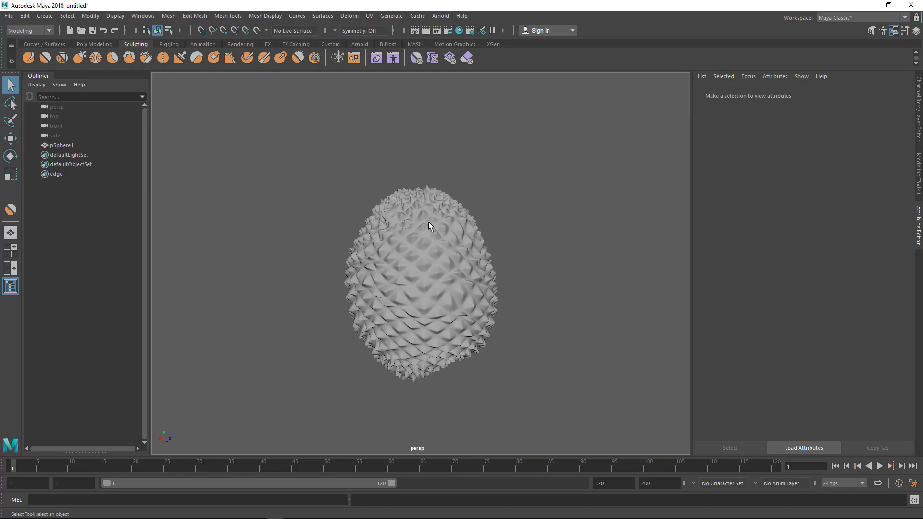
left_click(469, 241)
left_click_drag(470, 241, 510, 182, "alt")
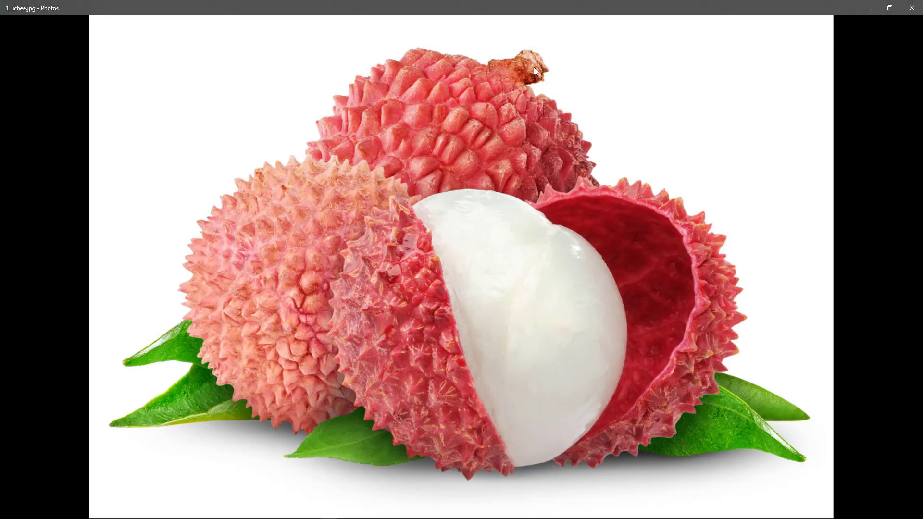
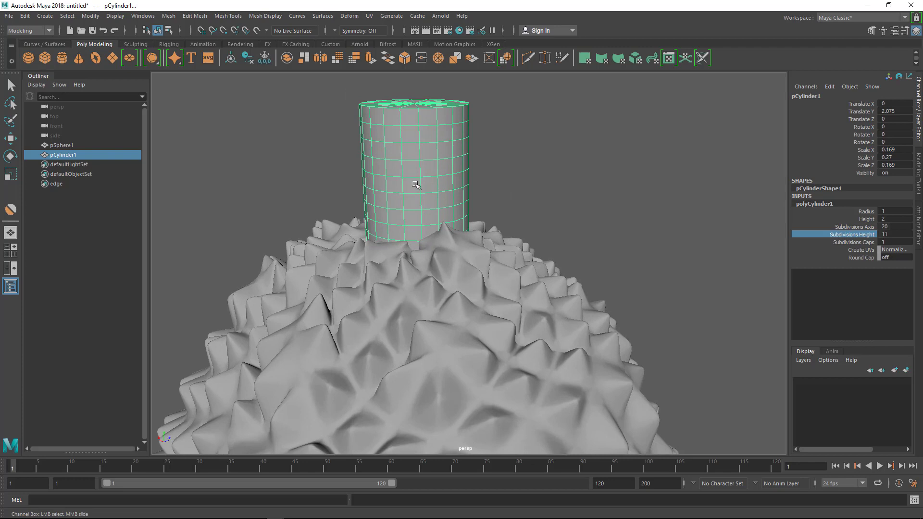
Set the stem cylinder's Subdivisions Caps to 6 and raise the cylinder above the fruit to a Translate Y of about 2.123
middle_click_drag(472, 247, 468, 297, "alt")
left_click_drag(467, 297, 474, 311, "alt")
left_click(861, 242)
left_click_drag(399, 207, 438, 189, "alt")
key("w")
mouse_move(443, 221)
middle_mouse_down("alt")
mouse_move(466, 227)
mouse_move(458, 230)
middle_mouse_up("alt")
right_click_drag(458, 229, 496, 248, "alt")
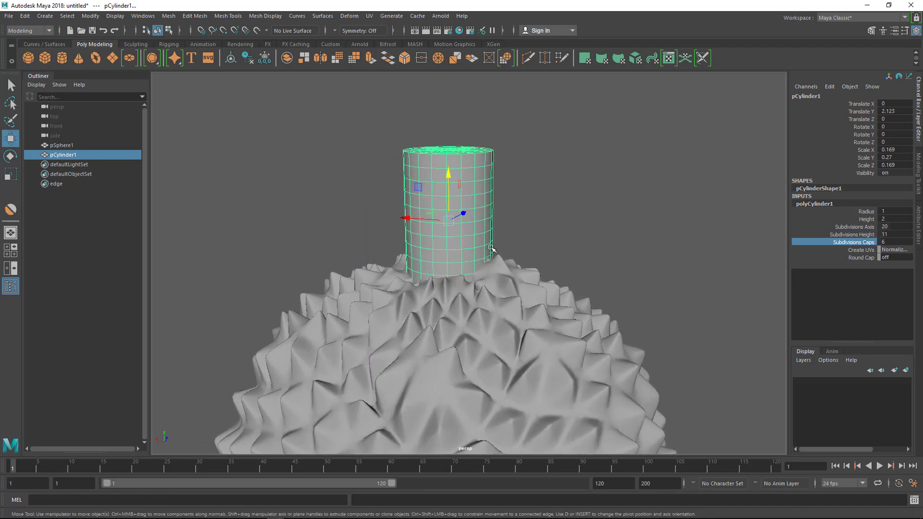
Slim the stem cylinder to about 0.15 in X and Z, and lengthen it to about 0.291 in Y
key("r")
left_click_drag(448, 221, 443, 221)
left_click_drag(448, 175, 439, 158)
scroll(385, 279, "down", 5)
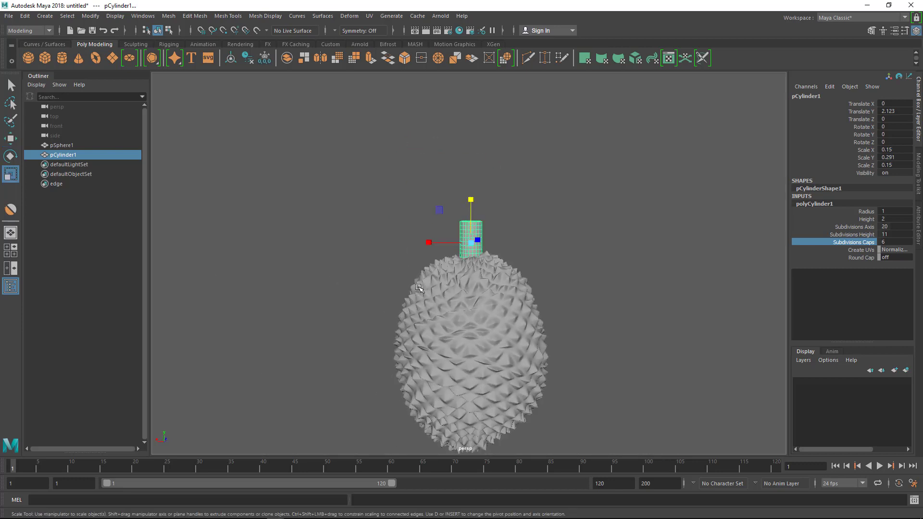
key("q")
left_click(590, 222)
scroll(480, 232, "up", 6)
left_click(469, 227)
left_click_drag(474, 247, 456, 260, "alt")
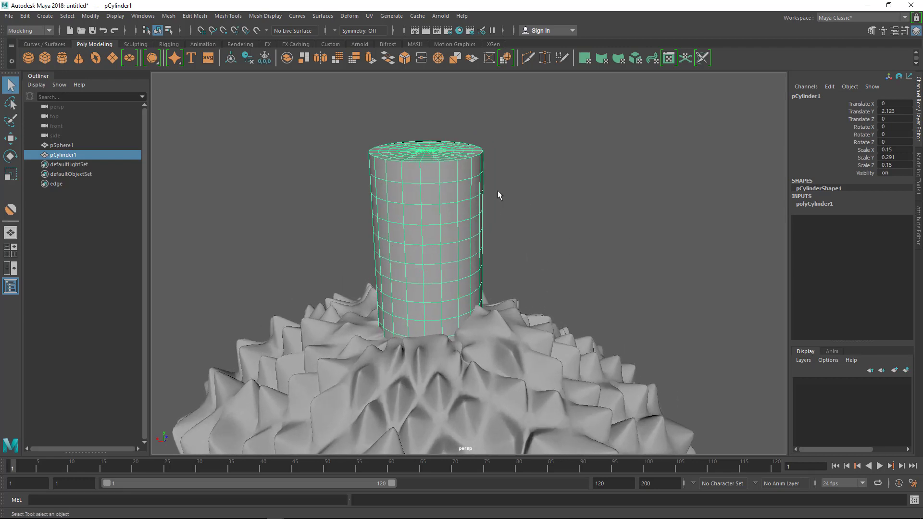
Add a Texture deformer to the stem cylinder
left_click(348, 16)
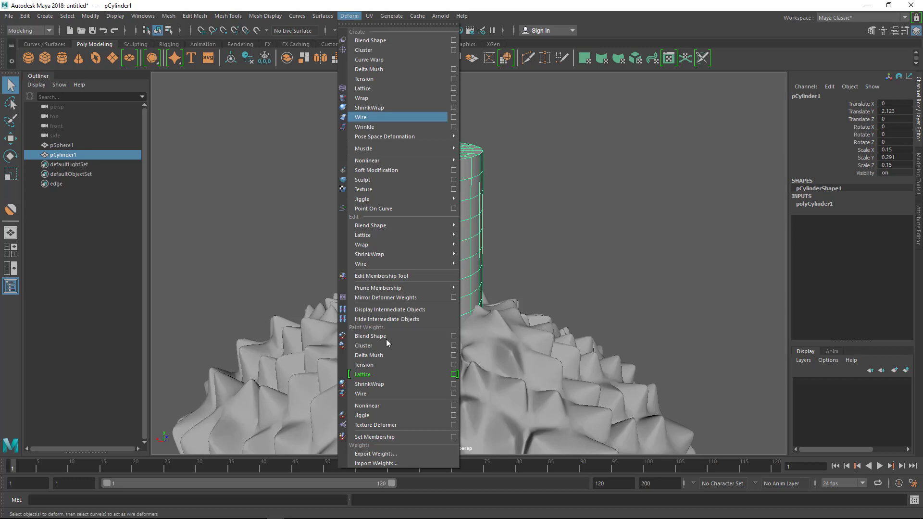
left_click(378, 191)
left_click_drag(382, 191, 313, 229, "alt")
scroll(313, 229, "down", 6)
scroll(408, 305, "up", 5)
left_click_drag(455, 296, 414, 305, "alt")
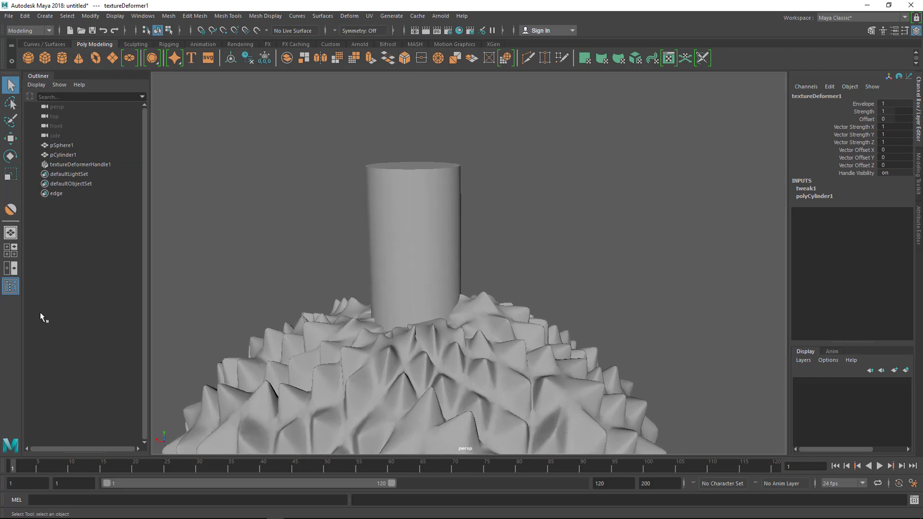
Assign a Fractal map to the Texture attribute of the stem's texture deformer
left_click(81, 164)
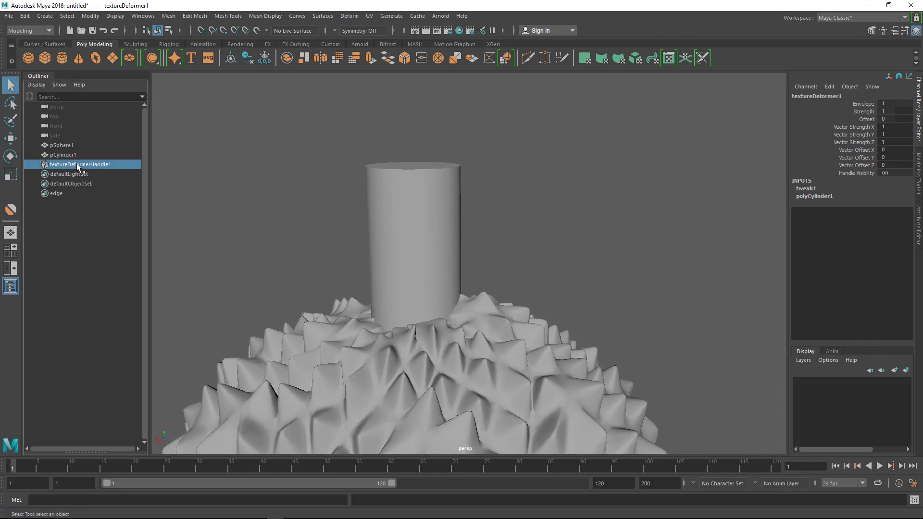
left_click(895, 30)
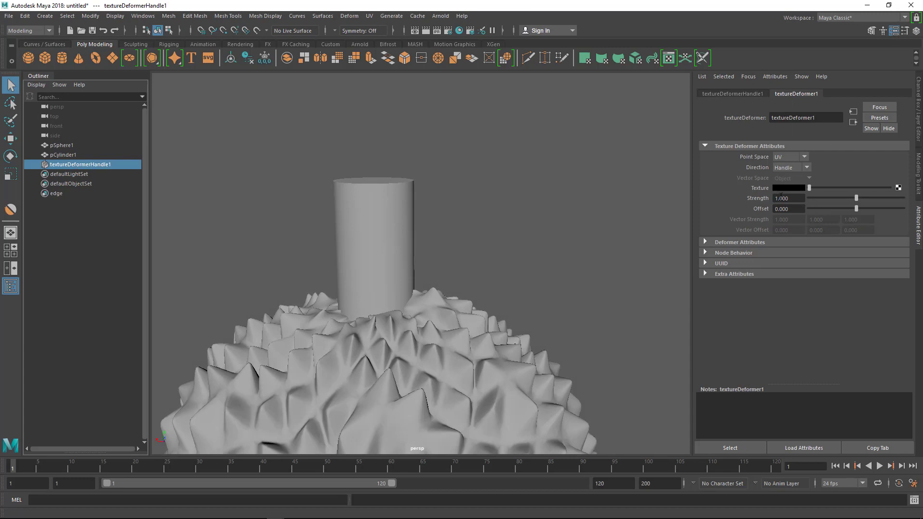
left_click(900, 187)
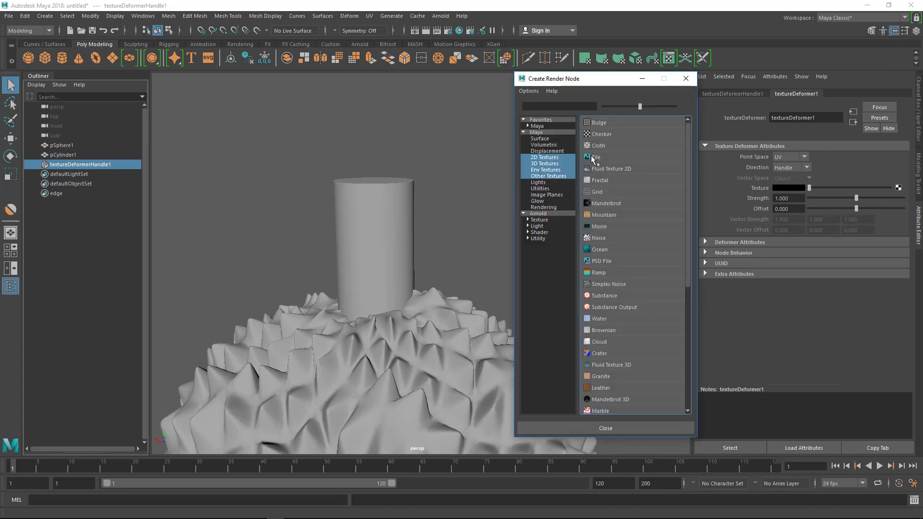
left_click(601, 181)
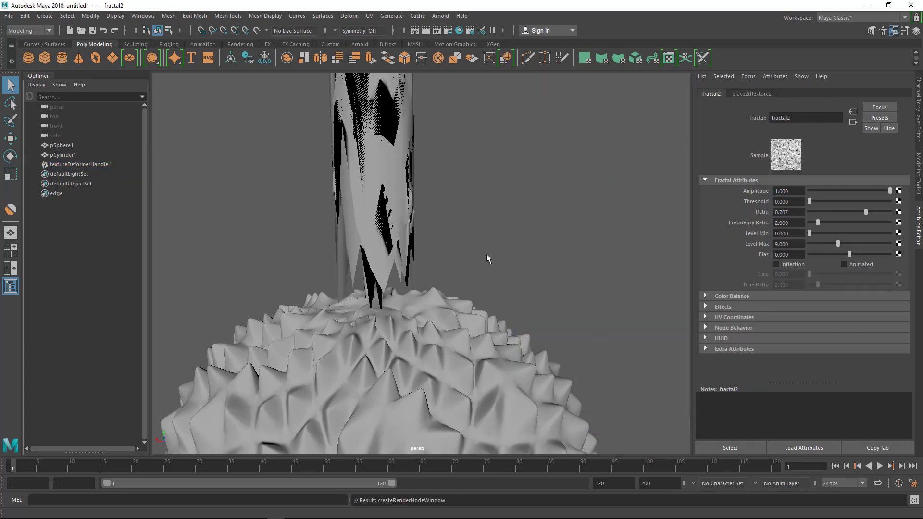
Reduce the Strength of the stem's texture deformer to about 0.134
left_click(80, 164)
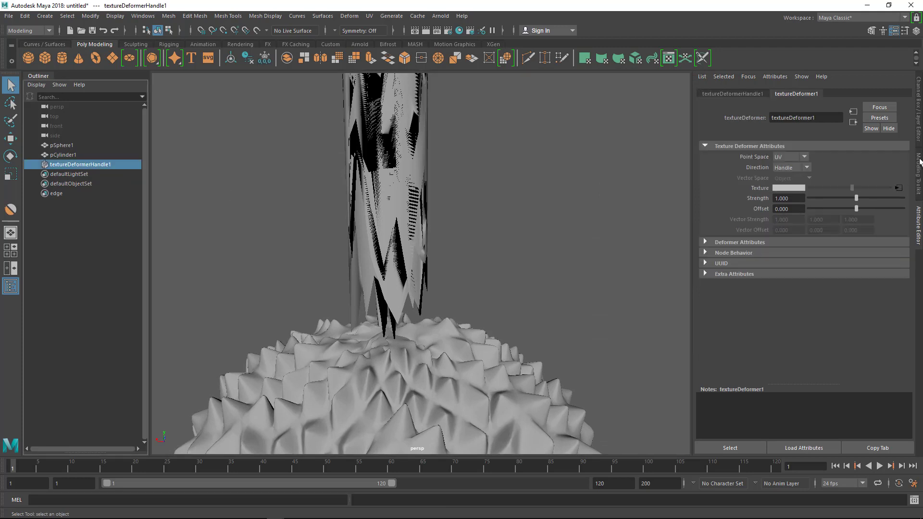
left_click_drag(842, 203, 817, 216)
left_click_drag(447, 229, 453, 283, "alt")
left_click_drag(356, 221, 465, 256, "alt")
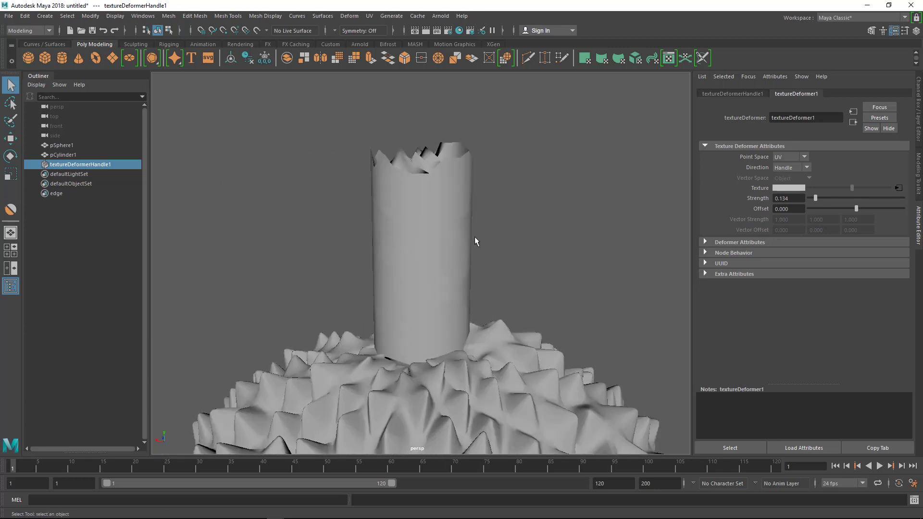
scroll(443, 273, "up", 1)
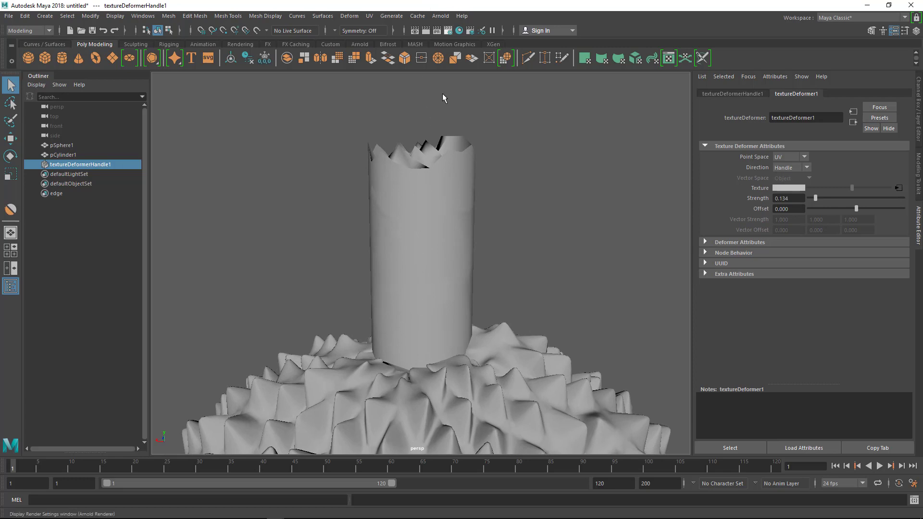
left_click(429, 239)
scroll(431, 268, "up", 3)
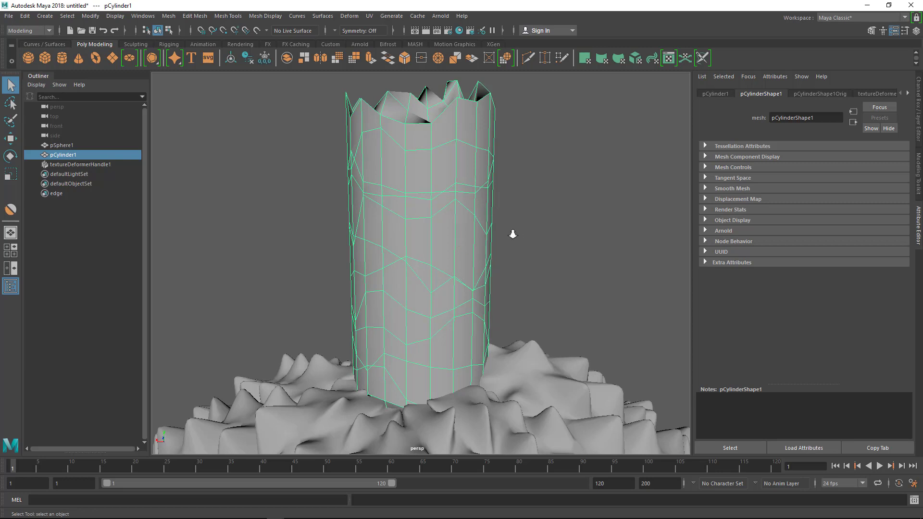
scroll(544, 206, "down", 3)
left_click(535, 223)
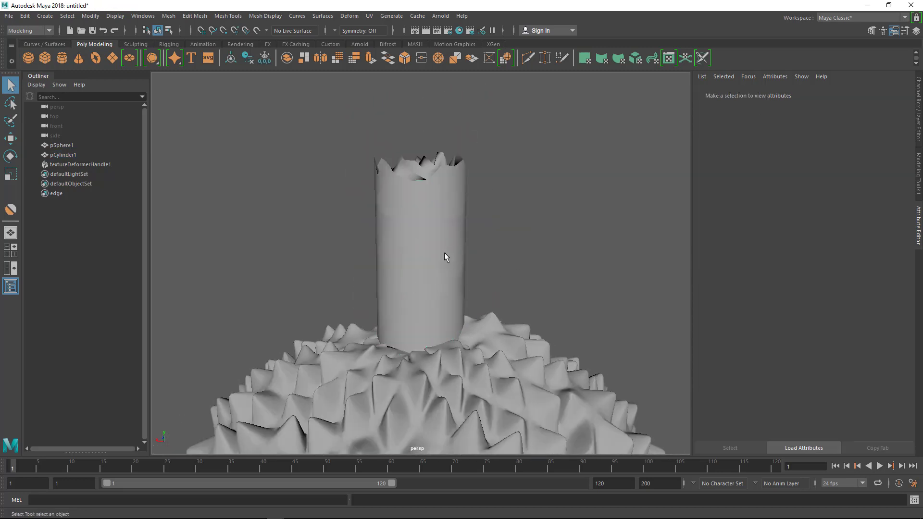
Tilt the stem cylinder well away from vertical so the texture deformer roughens its side surface
left_click(449, 259)
key("e")
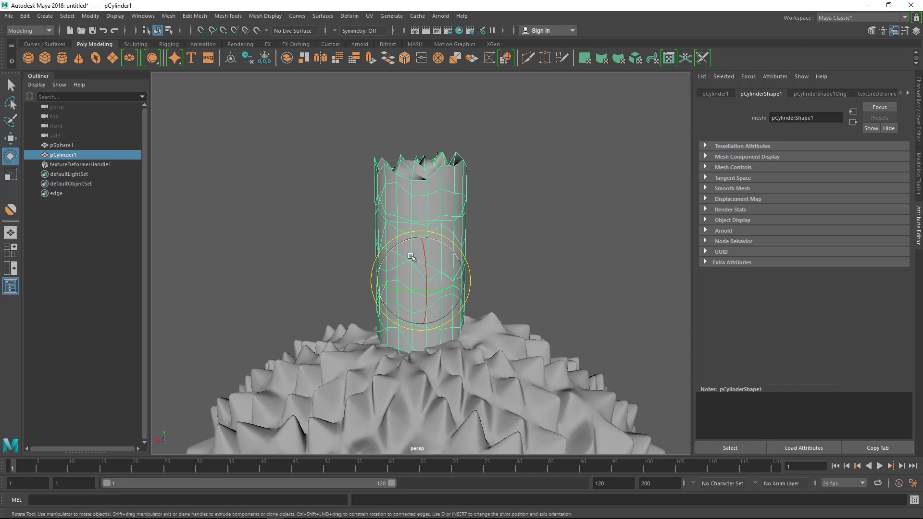
left_click_drag(397, 246, 420, 240)
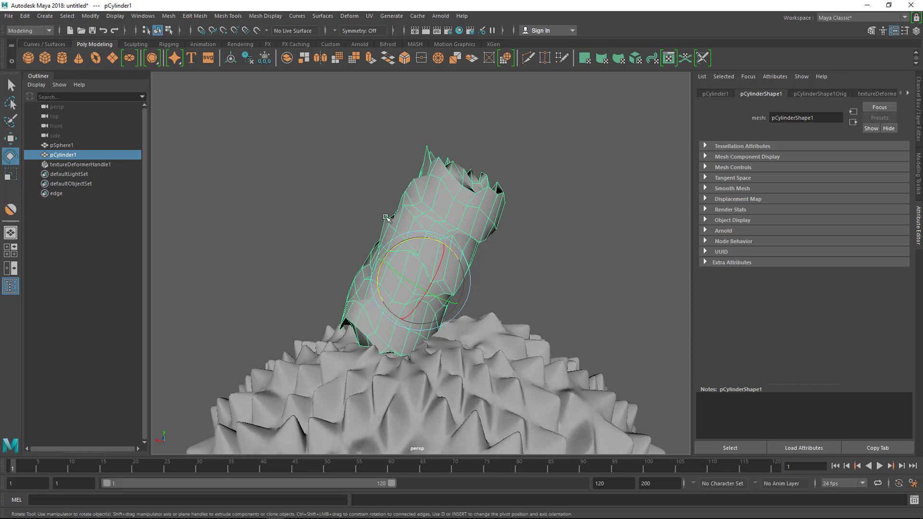
left_click(576, 226)
right_click_drag(556, 295, 409, 303, "alt")
mouse_move(409, 303)
left_mouse_down("alt")
mouse_move(500, 311)
mouse_move(396, 300)
left_mouse_up("alt")
scroll(395, 300, "up", 3)
left_click(427, 296)
scroll(375, 268, "up", 3)
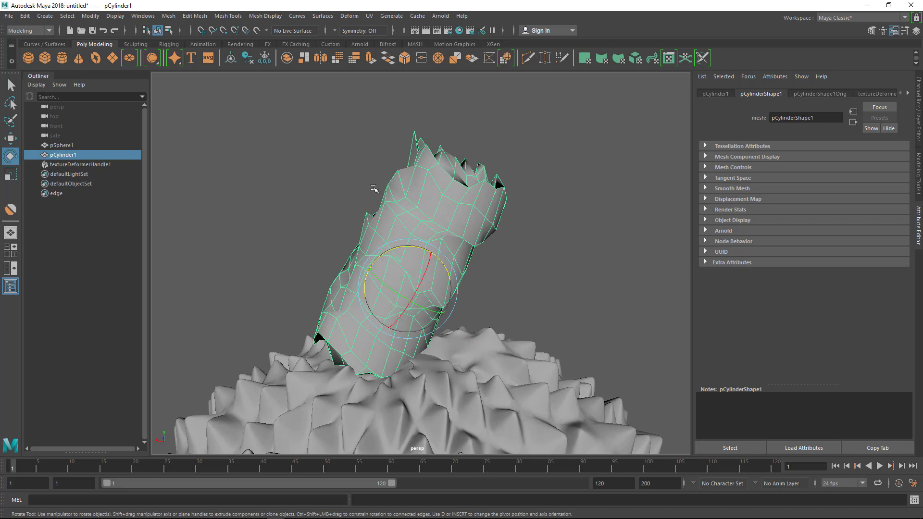
left_click_drag(407, 249, 411, 249)
left_click(485, 325)
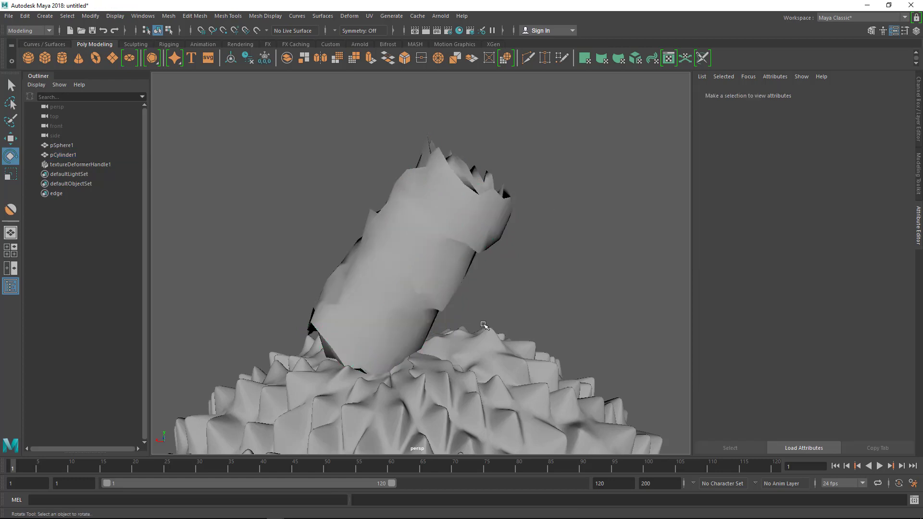
Delete all history in the scene to bake the texture deformation into the tilted stem
left_click(456, 239)
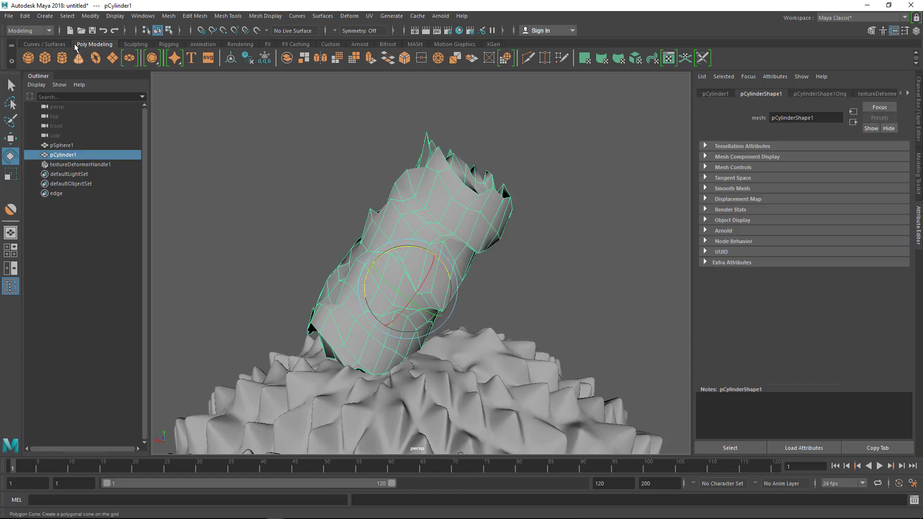
left_click(25, 15)
mouse_move(77, 138)
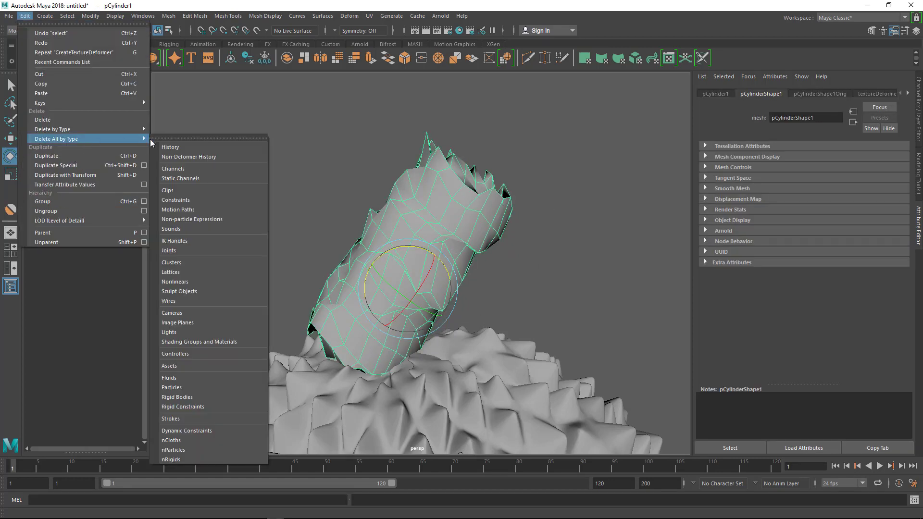
left_click(165, 146)
left_click(283, 197)
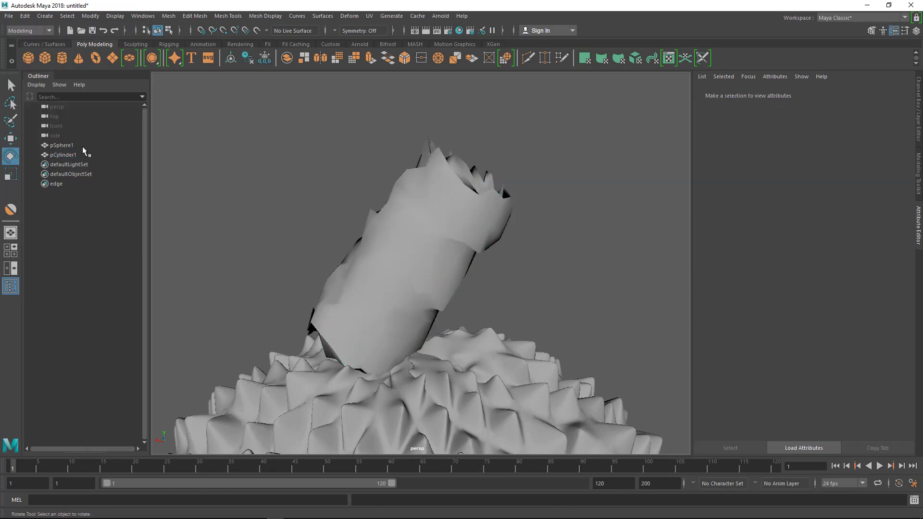
Rotate the roughened stem back to nearly upright, at about 3 degrees in Z
left_click(410, 229)
left_click_drag(420, 246, 395, 237)
left_click(516, 217)
Preview the stem with smooth mesh display, examine it on the fruit from several sides, and return to the unsmoothed display
left_click(397, 239)
key("3")
left_click(518, 223)
right_click_drag(519, 224, 267, 307, "alt")
left_click_drag(268, 307, 297, 306, "alt")
right_click_drag(297, 306, 629, 385, "alt")
left_click_drag(564, 386, 685, 372, "alt")
middle_click_drag(626, 318, 540, 337, "alt")
right_click_drag(539, 336, 512, 327, "alt")
left_click(406, 289)
key("q")
key("1")
Smooth the stem mesh with 1 division
right_click_drag(431, 290, 509, 288, "alt")
left_click_drag(509, 287, 483, 284, "alt")
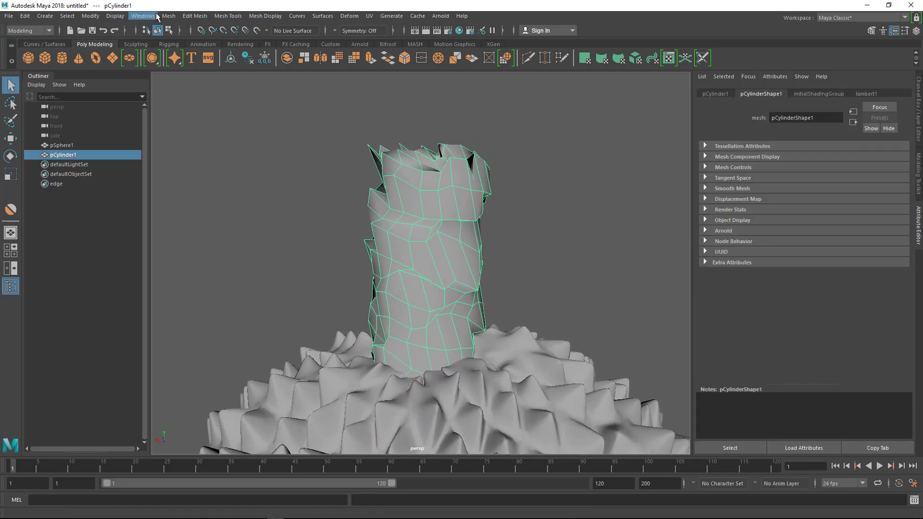
left_click(168, 16)
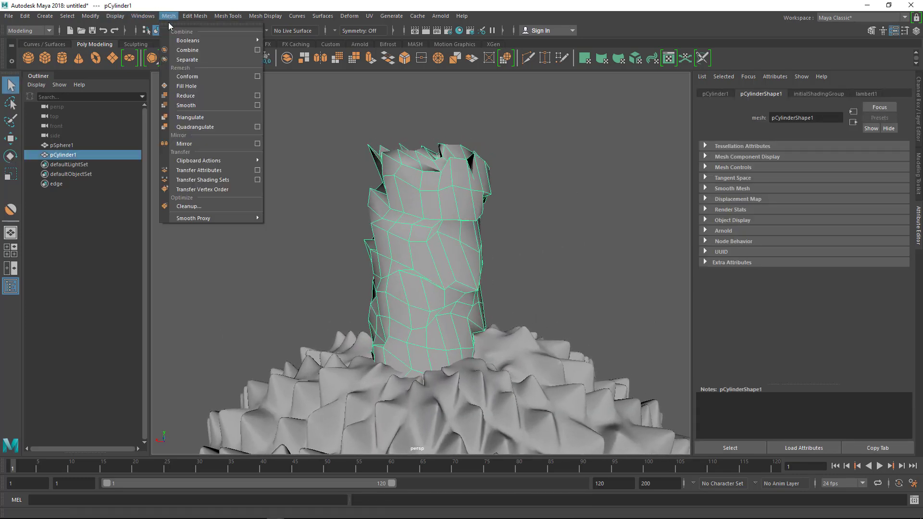
left_click(185, 106)
left_click(575, 222)
left_click(459, 248)
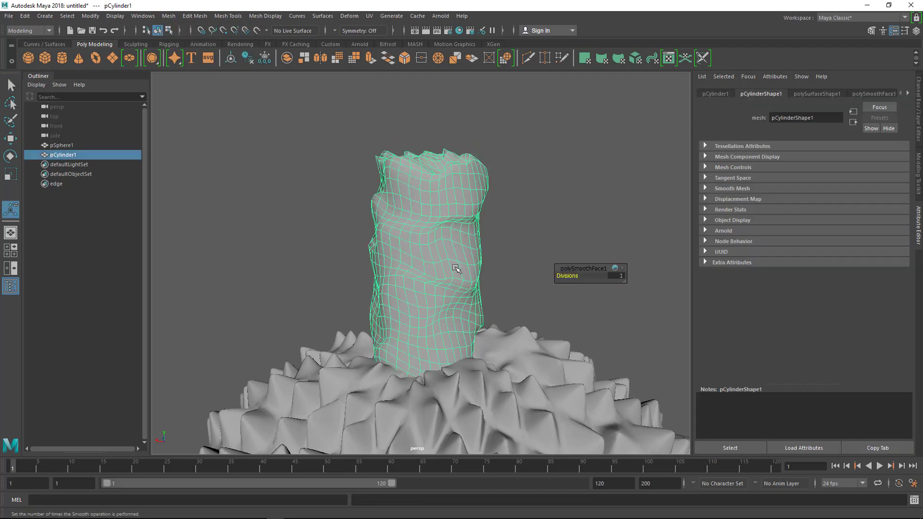
scroll(464, 264, "up", 2)
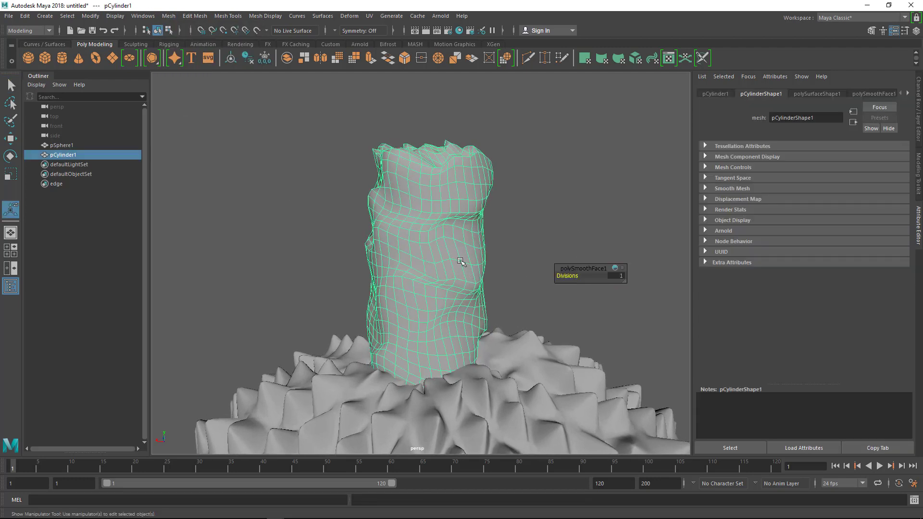
Add a Lattice deformer with 2 × 5 × 2 divisions around the stem and switch to editing its lattice points
left_click(347, 17)
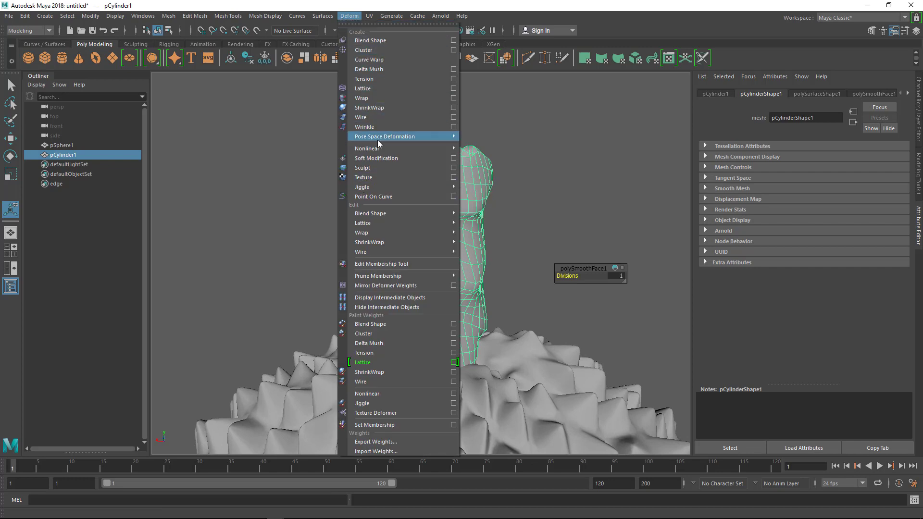
left_click(372, 90)
scroll(371, 238, "down", 2)
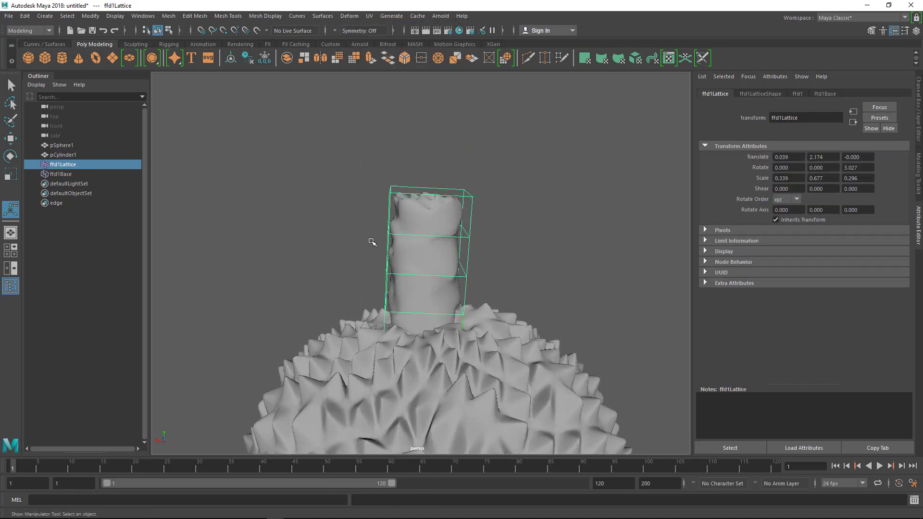
right_click(541, 145)
right_click_drag(541, 146, 537, 117)
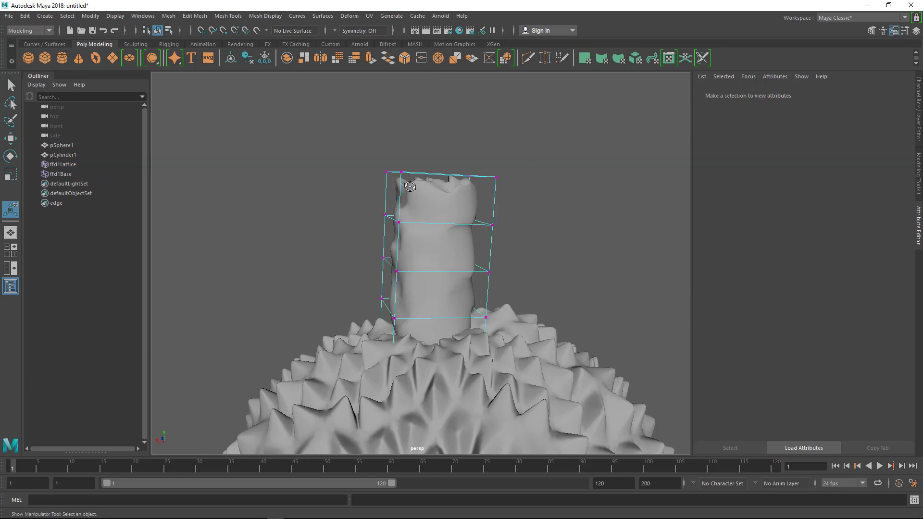
Scale the lattice points to flare the stem's top end and slim its middle
left_click_drag(319, 128, 497, 179)
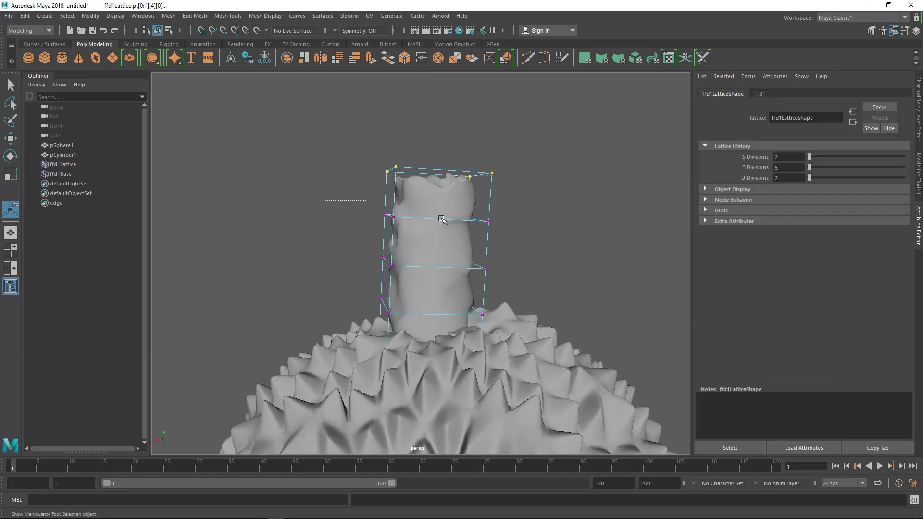
key("r")
left_click_drag(427, 217, 427, 219)
left_click_drag(379, 261, 532, 275, "alt")
left_click_drag(434, 258, 473, 269)
right_click_drag(473, 269, 481, 283, "alt")
middle_click_drag(439, 191, 412, 201, "alt")
Rotate the upper two rows of lattice points to bend the stem's tip to one side
left_click_drag(259, 87, 528, 257)
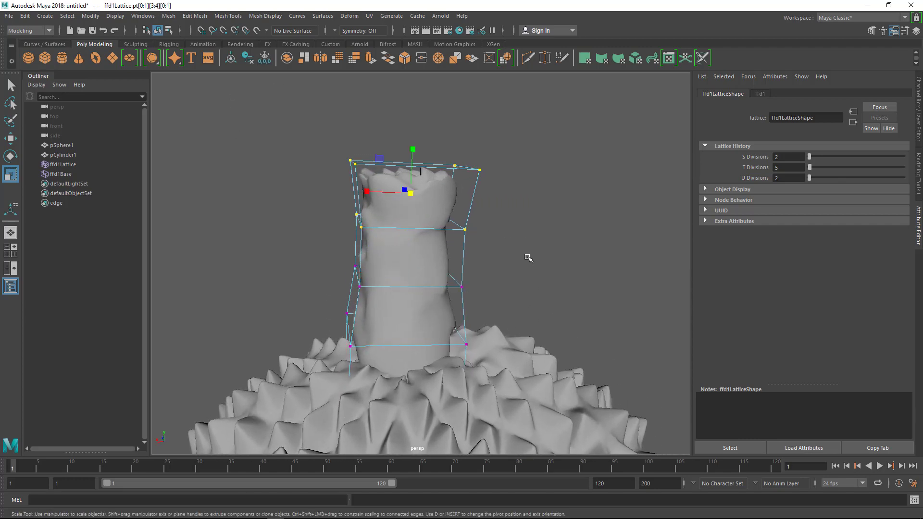
key("e")
left_click_drag(393, 158, 377, 189)
key("w")
key("q")
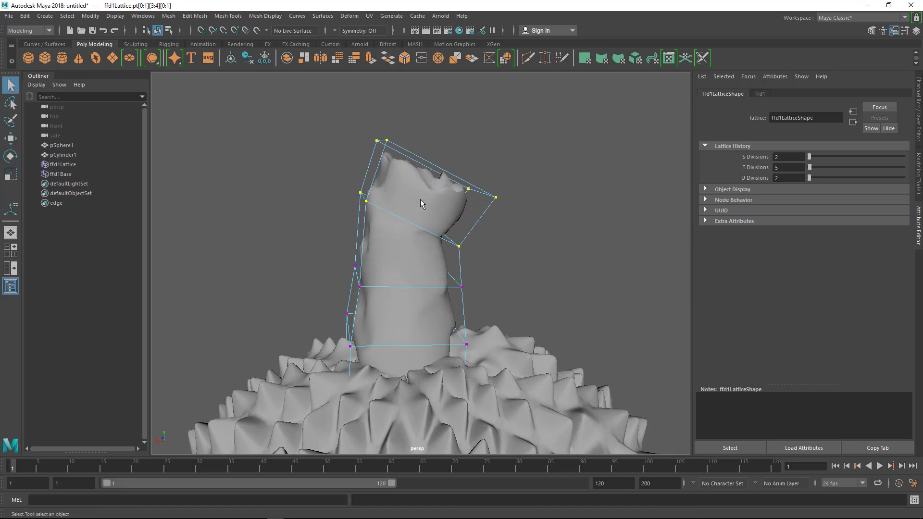
Delete all history in the scene to bake the lattice shaping into the stem
left_click(419, 200)
middle_click_drag(475, 237, 468, 214, "alt")
left_click(25, 16)
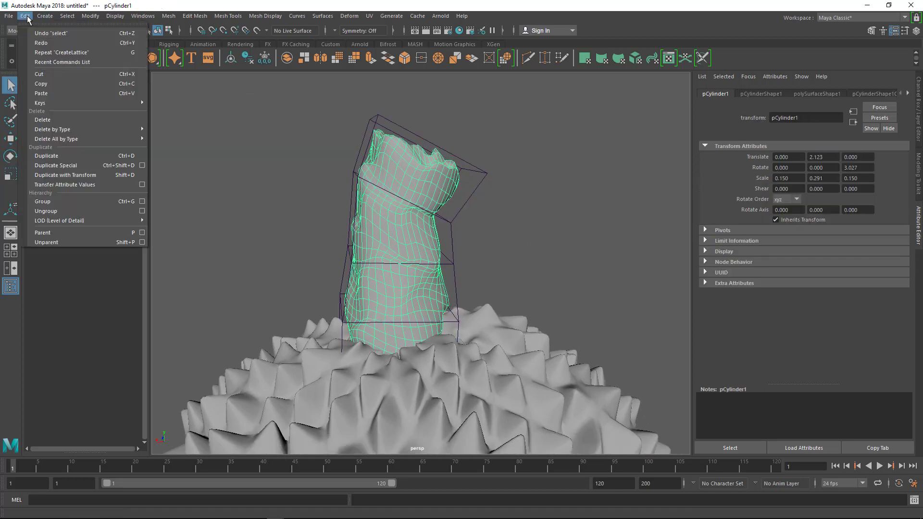
mouse_move(46, 138)
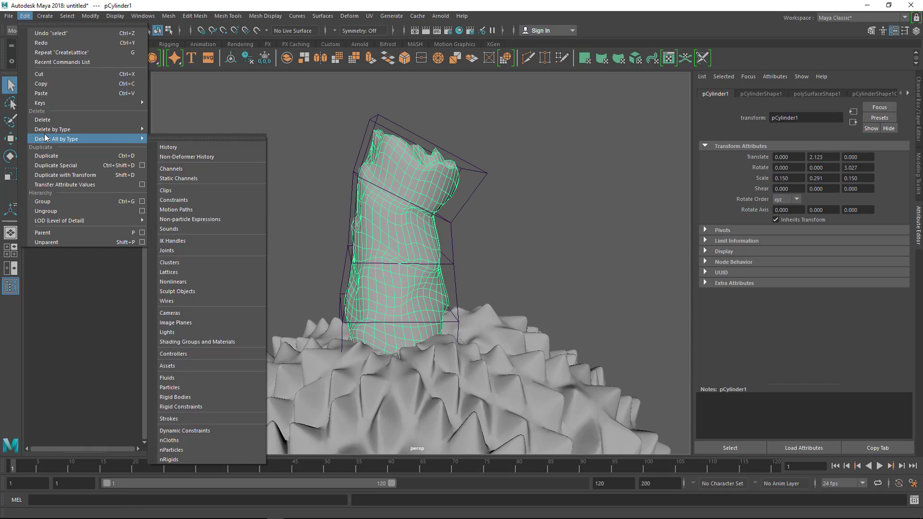
left_click(165, 147)
Examine the complete lychee with its stem from different sides and distances, using the full-screen view for part of it
scroll(520, 283, "down", 5)
left_click_drag(520, 283, 315, 255, "alt")
right_click_drag(315, 256, 355, 330, "alt")
left_click_drag(355, 329, 400, 355, "alt")
middle_click_drag(400, 355, 415, 261, "alt")
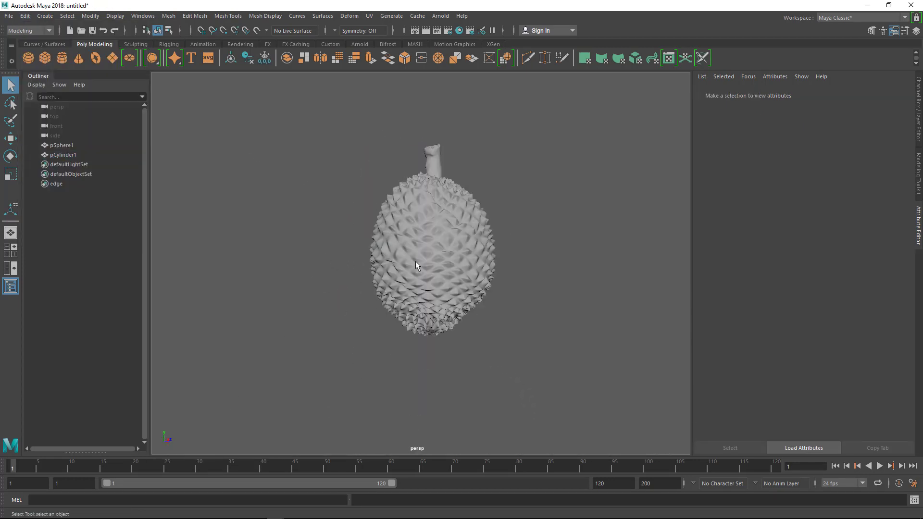
key("ctrl+space")
left_click_drag(435, 267, 368, 262, "alt")
middle_click_drag(369, 262, 347, 293, "alt")
right_click_drag(347, 292, 405, 311, "alt")
middle_click_drag(455, 276, 457, 263, "alt")
right_click_drag(457, 264, 411, 323, "alt")
left_click_drag(531, 195, 417, 261, "alt")
key("ctrl+space")
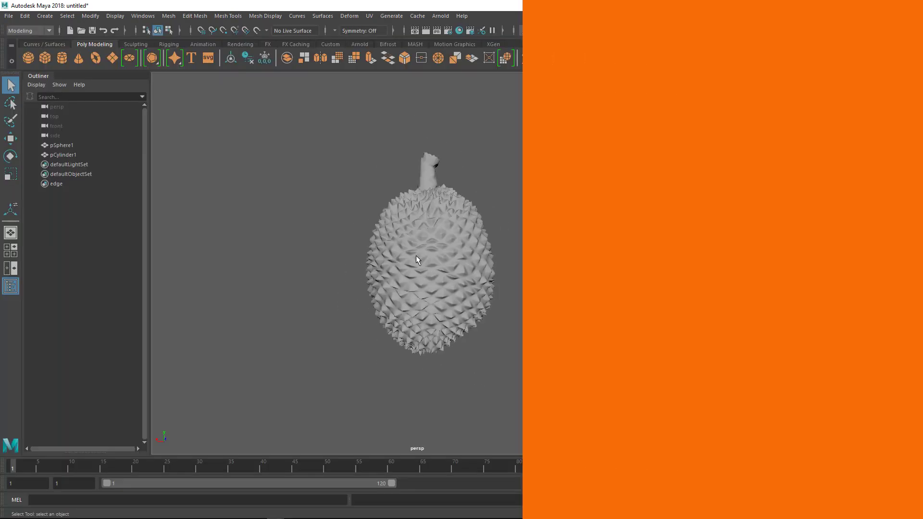